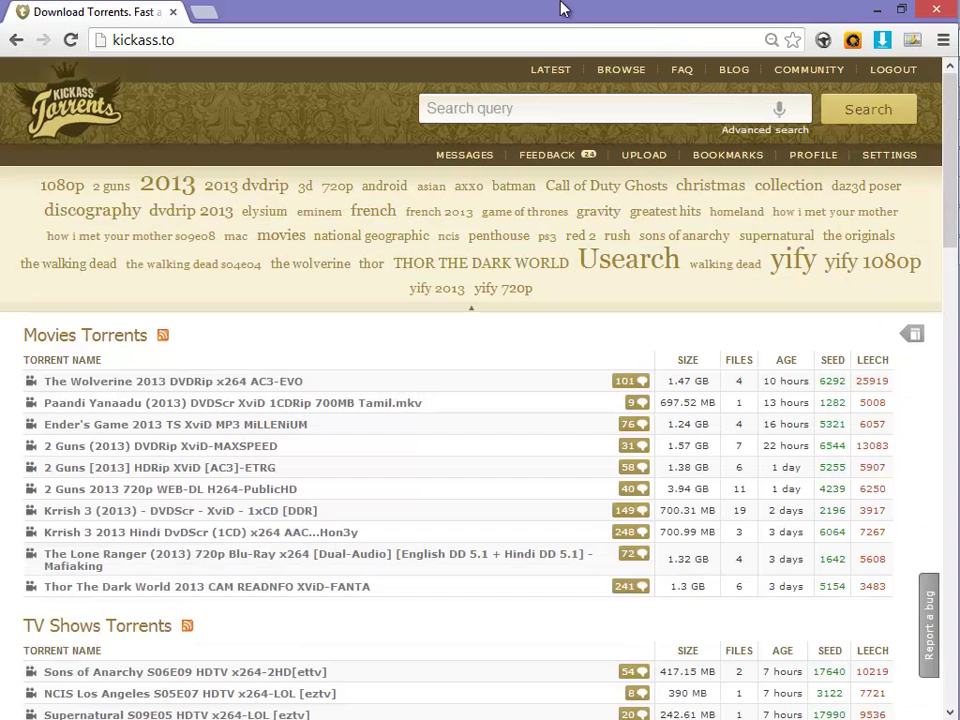
Minimise the browser and play the niresh iso part 1.mp4 video full screen in VLC media player
{"action": "left_click", "coordinate": [874, 14]}
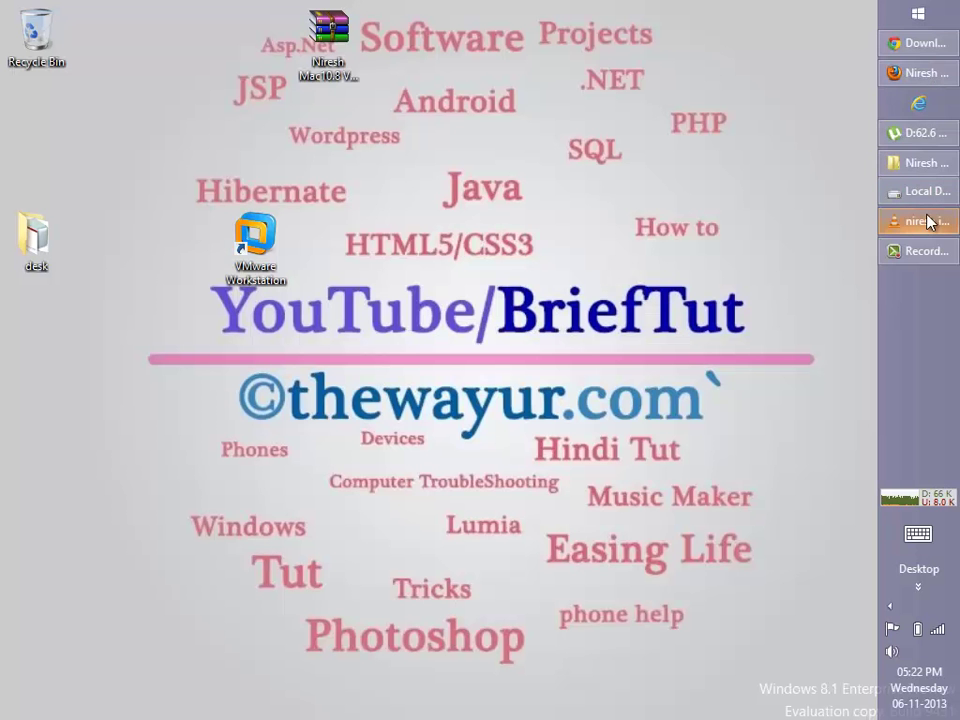
{"action": "left_click", "coordinate": [928, 219]}
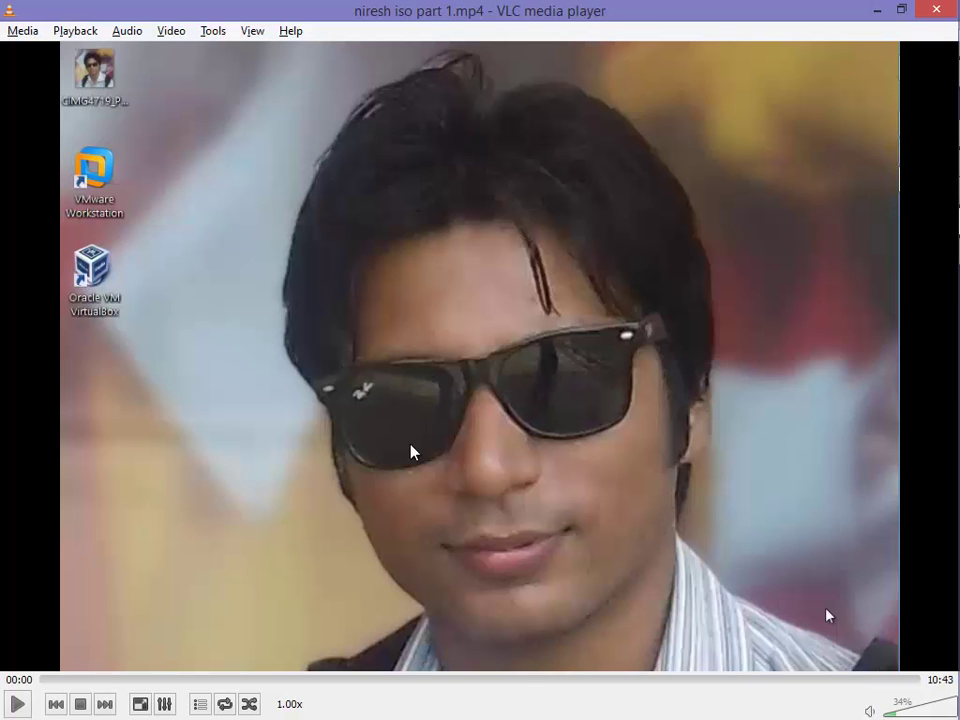
{"action": "double_click", "coordinate": [502, 418]}
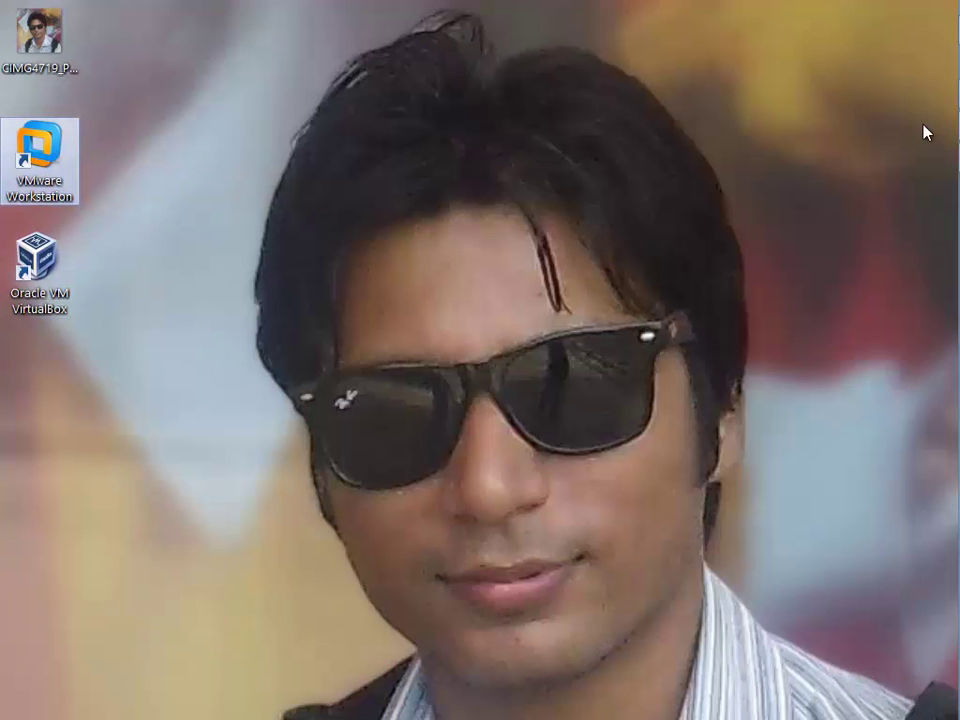
Switch to the Chrome window with the kickass.to page
{"action": "mouse_move", "coordinate": [950, 62]}
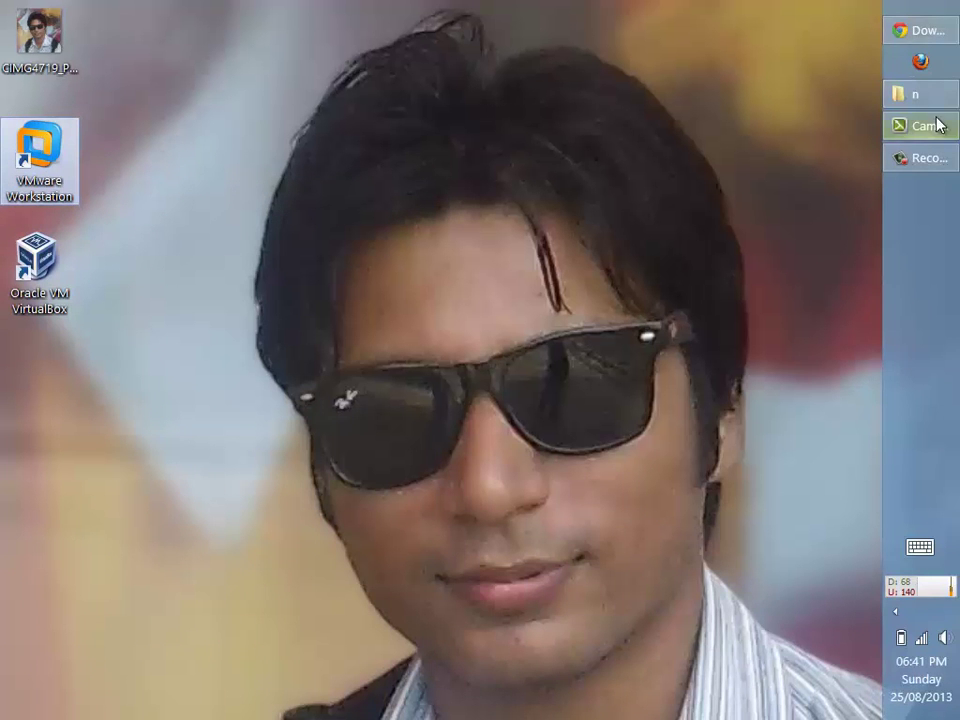
{"action": "left_click", "coordinate": [926, 38]}
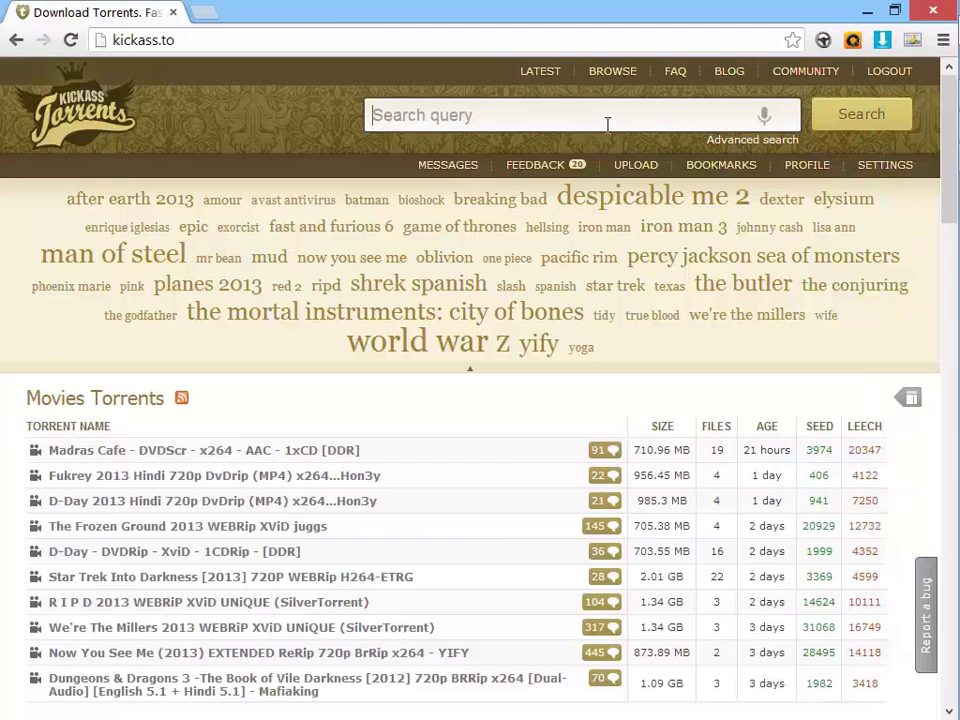
{"action": "left_click_drag", "start_coordinate": [540, 10], "coordinate": [545, 552]}
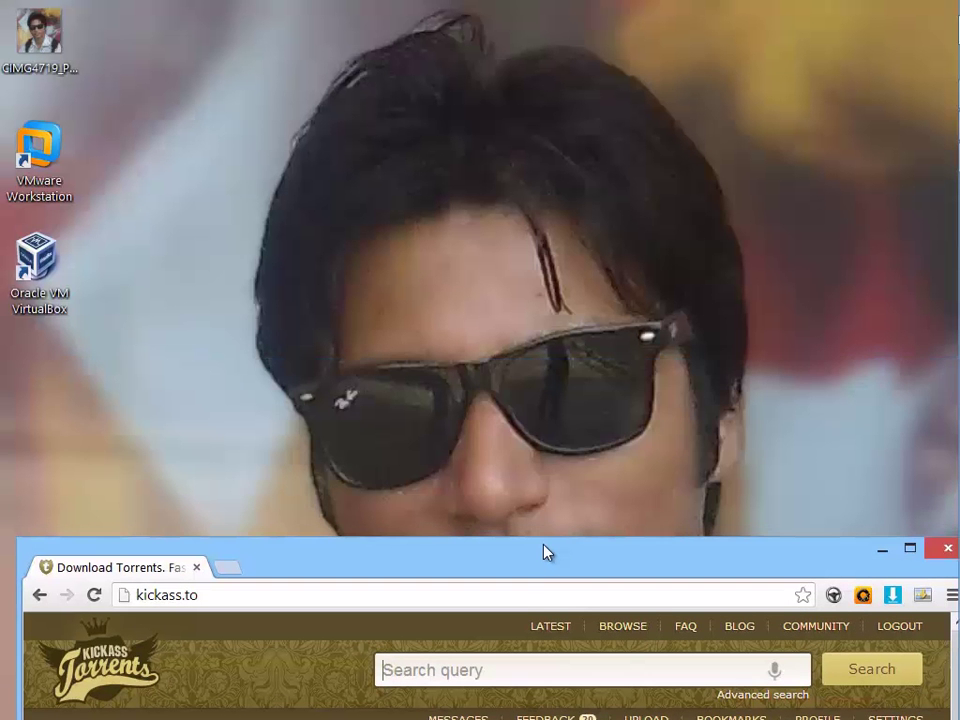
{"action": "right_click", "coordinate": [503, 360]}
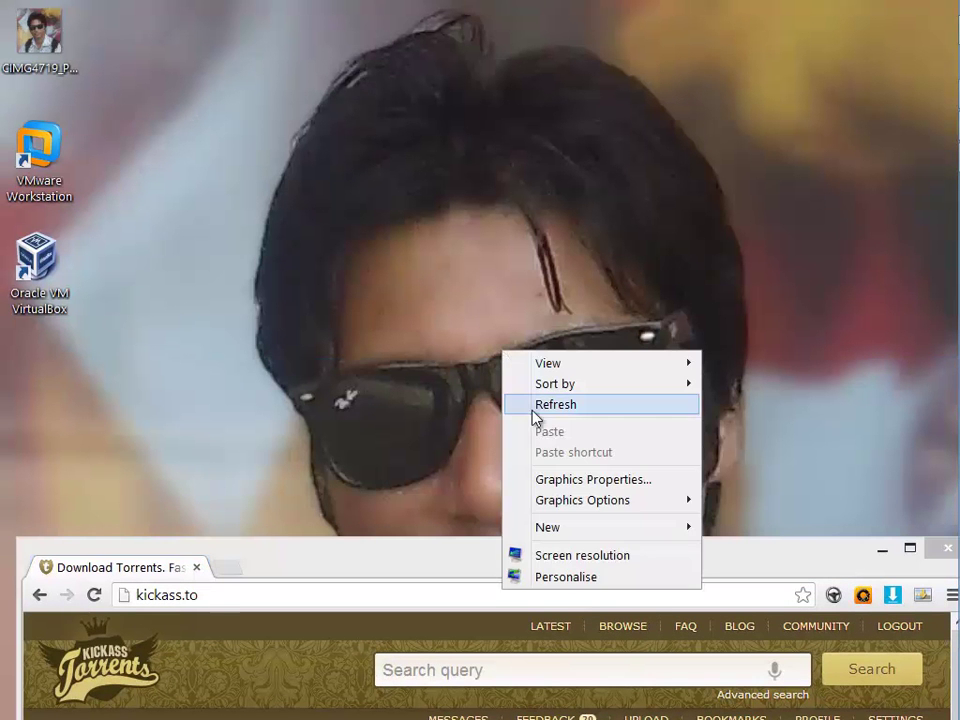
{"action": "left_click", "coordinate": [535, 408]}
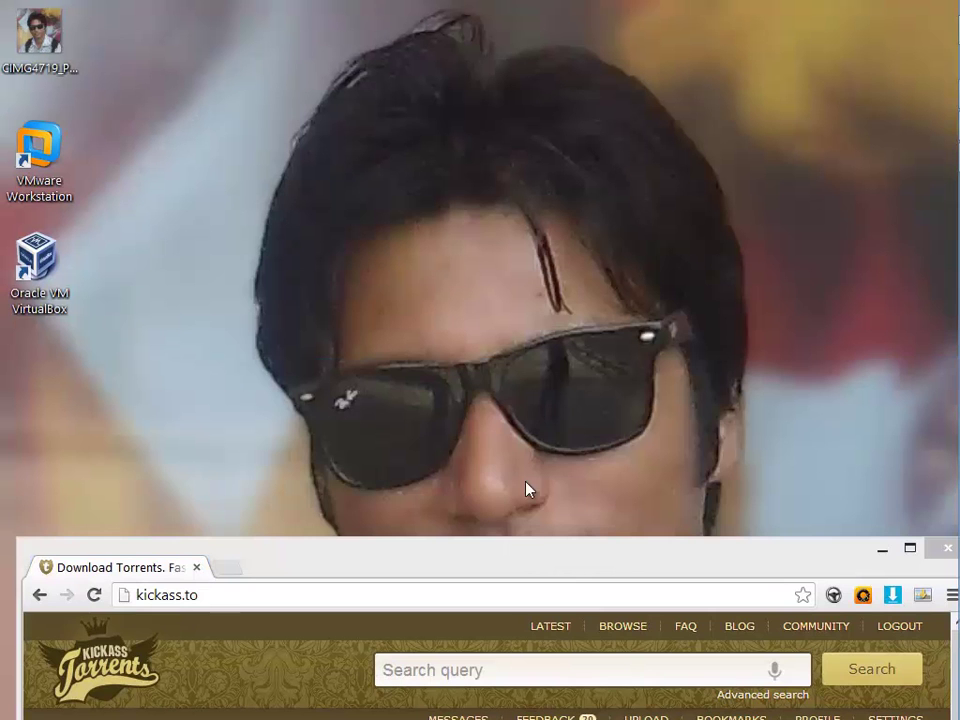
{"action": "left_click_drag", "start_coordinate": [527, 553], "coordinate": [513, 219]}
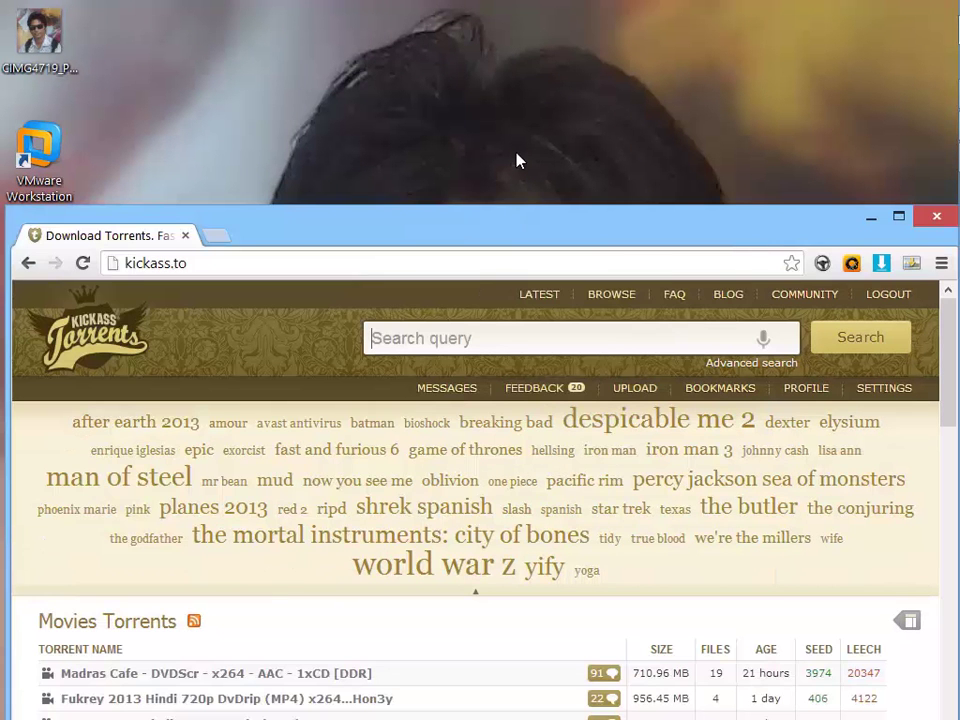
{"action": "right_click", "coordinate": [516, 158]}
{"action": "left_click", "coordinate": [548, 206]}
{"action": "left_click_drag", "start_coordinate": [472, 243], "coordinate": [460, 577]}
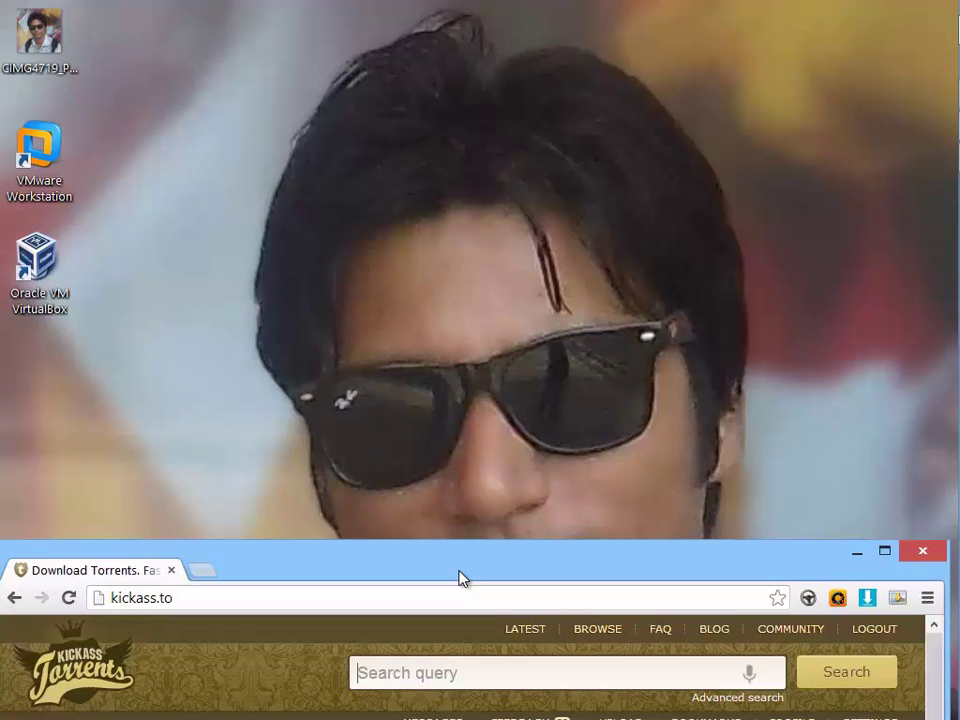
{"action": "left_click_drag", "start_coordinate": [450, 581], "coordinate": [490, 266]}
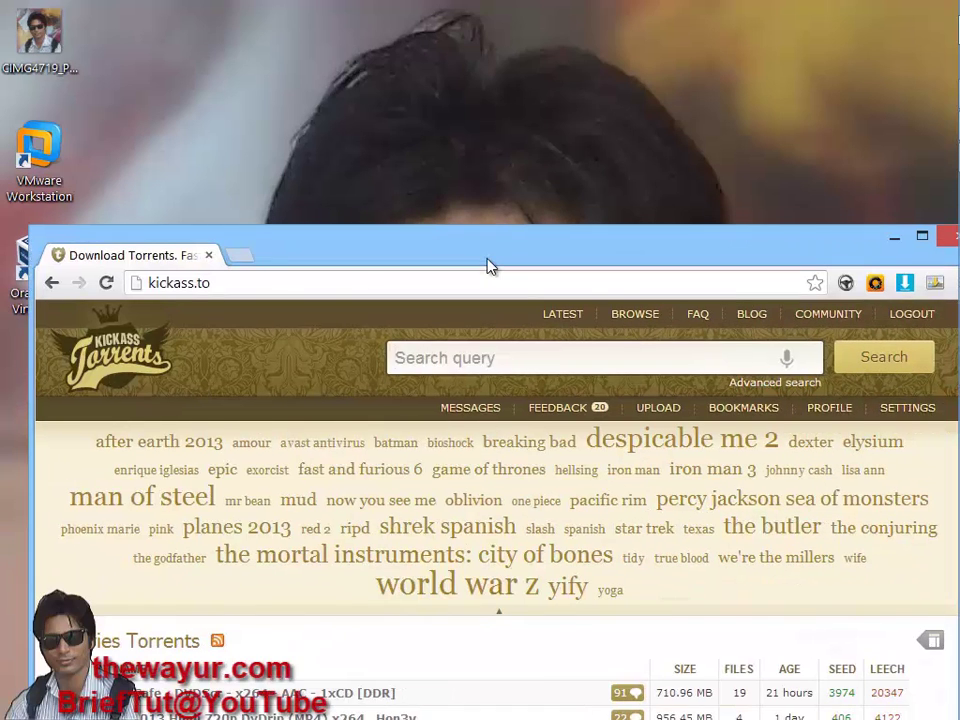
{"action": "left_click_drag", "start_coordinate": [542, 249], "coordinate": [579, 6]}
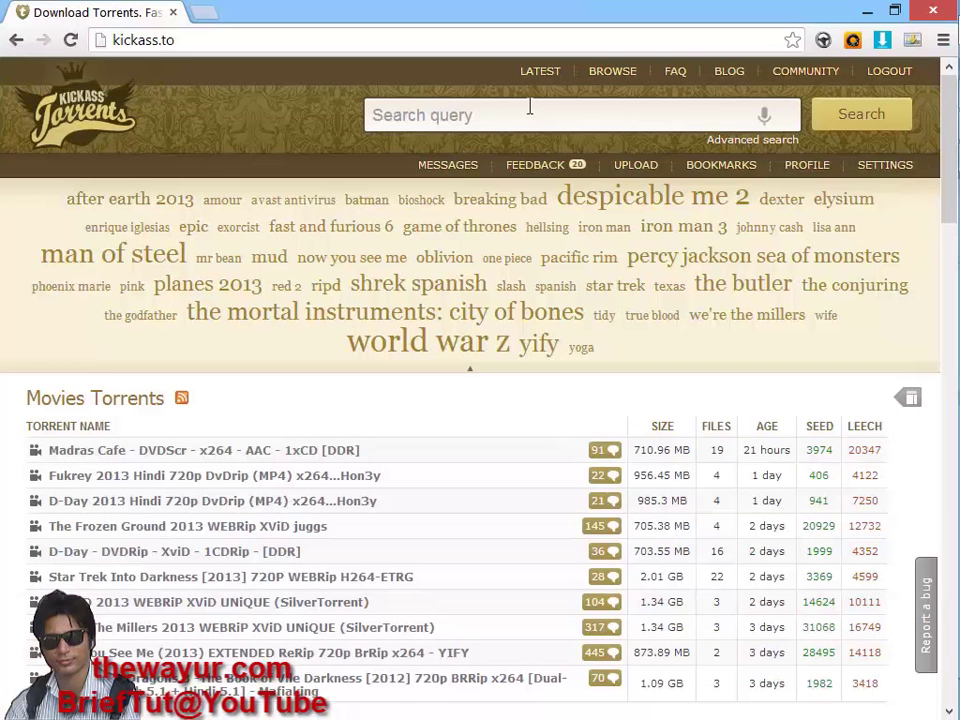
Search kickass.to for "niresh os x"
{"action": "type", "text": "niresh "}
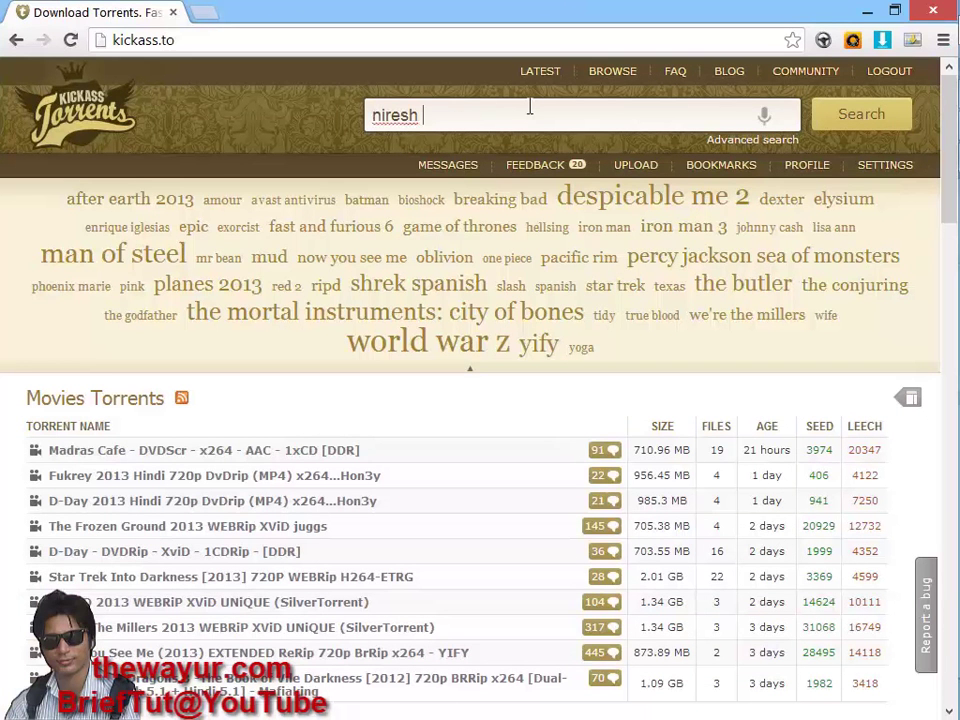
{"action": "type", "text": "os x"}
{"action": "key", "text": "Return"}
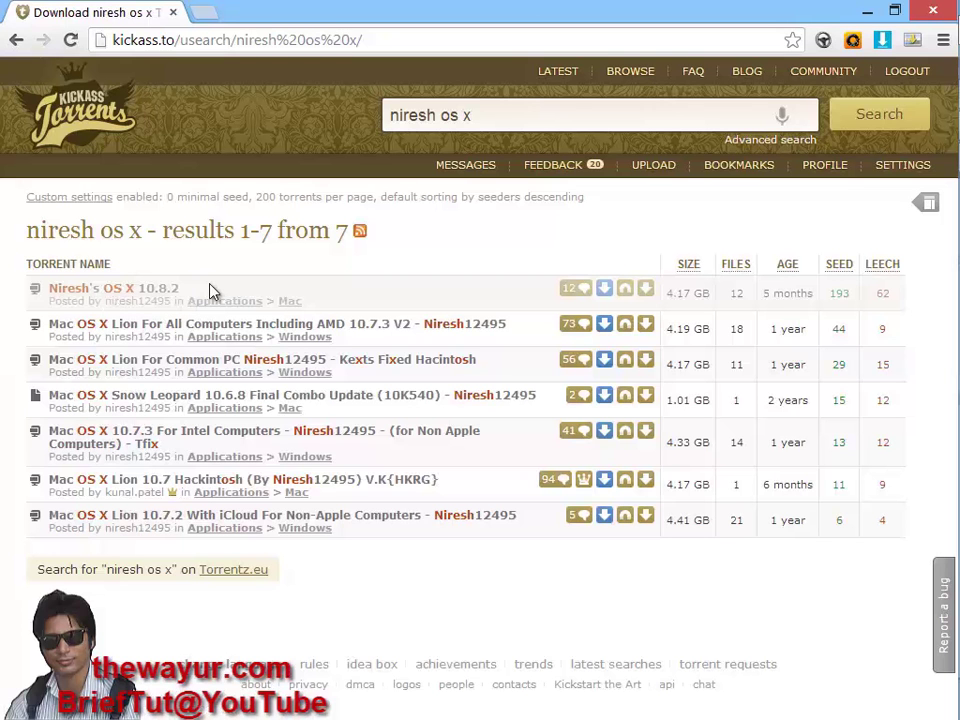
Look up "Niresh's OS X 10.8.2" on Google from the torrent's name, close those results and highlight the torrent's listed size
{"action": "left_click_drag", "start_coordinate": [210, 290], "coordinate": [55, 297]}
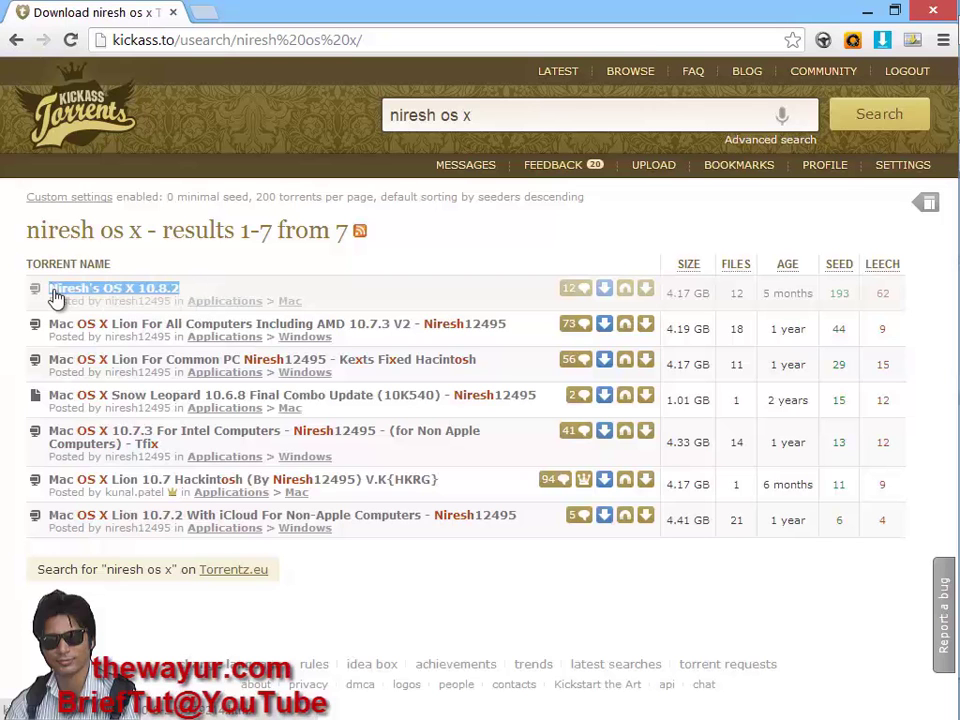
{"action": "right_click", "coordinate": [149, 287]}
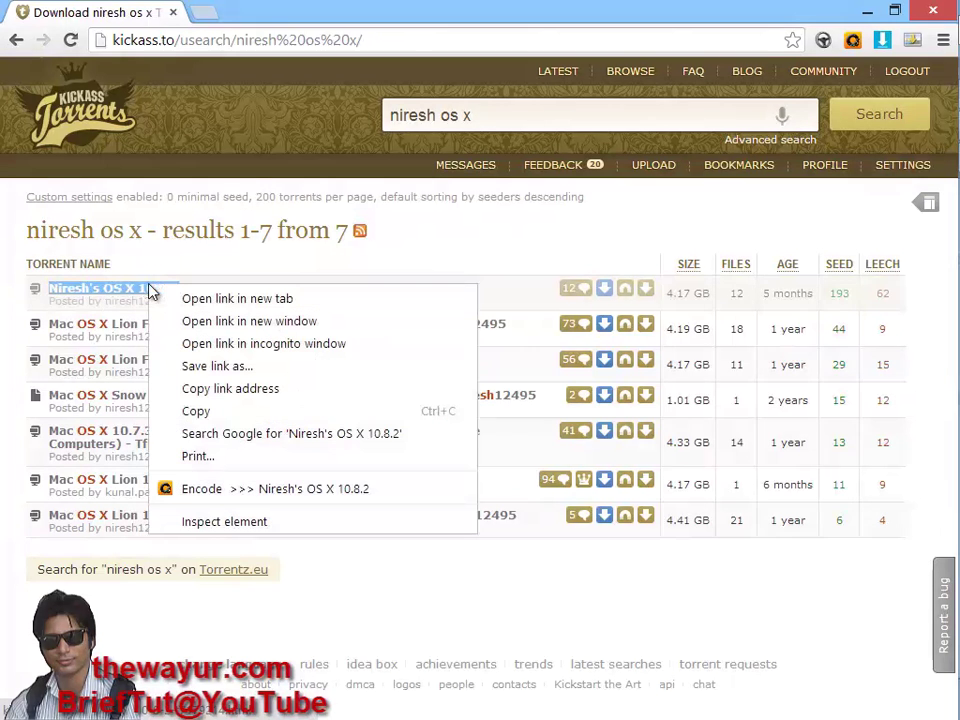
{"action": "left_click", "coordinate": [238, 440]}
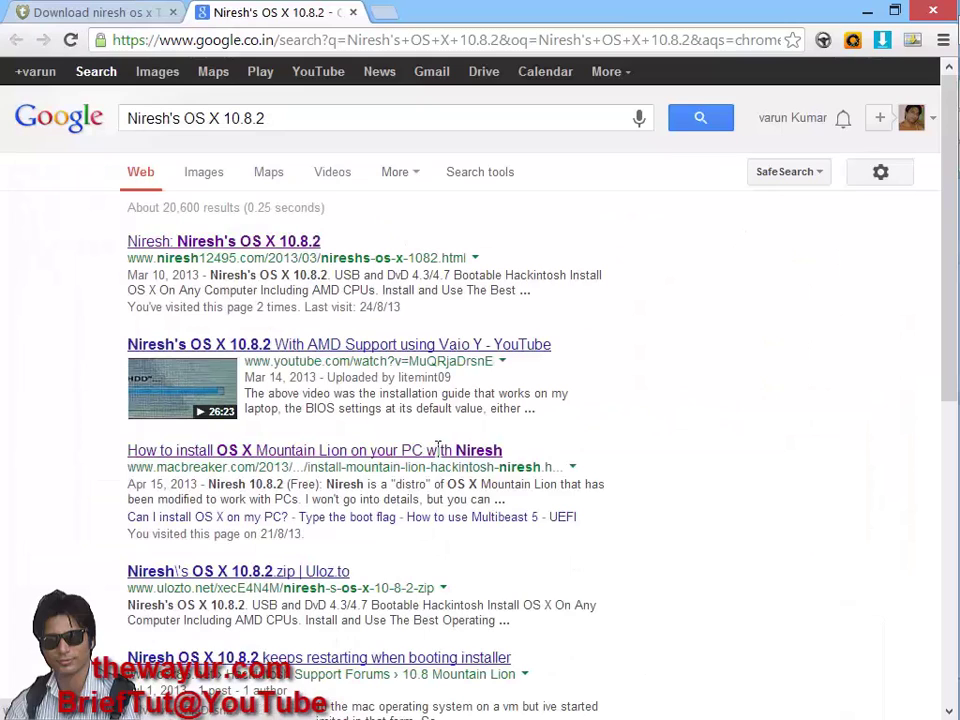
{"action": "left_click_drag", "start_coordinate": [943, 279], "coordinate": [935, 70]}
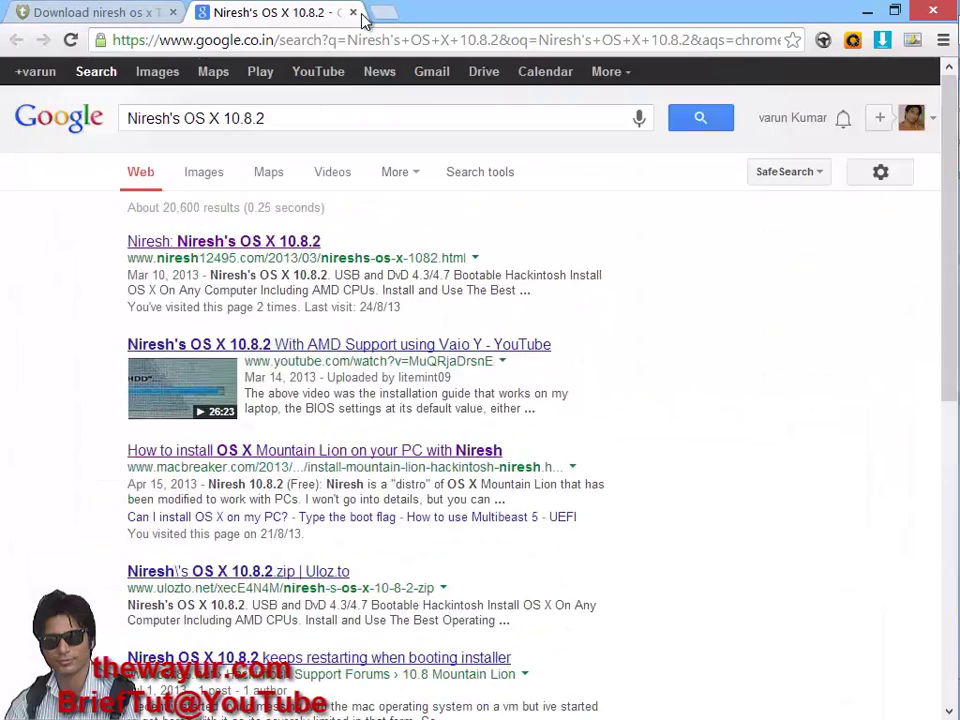
{"action": "middle_click", "coordinate": [270, 14]}
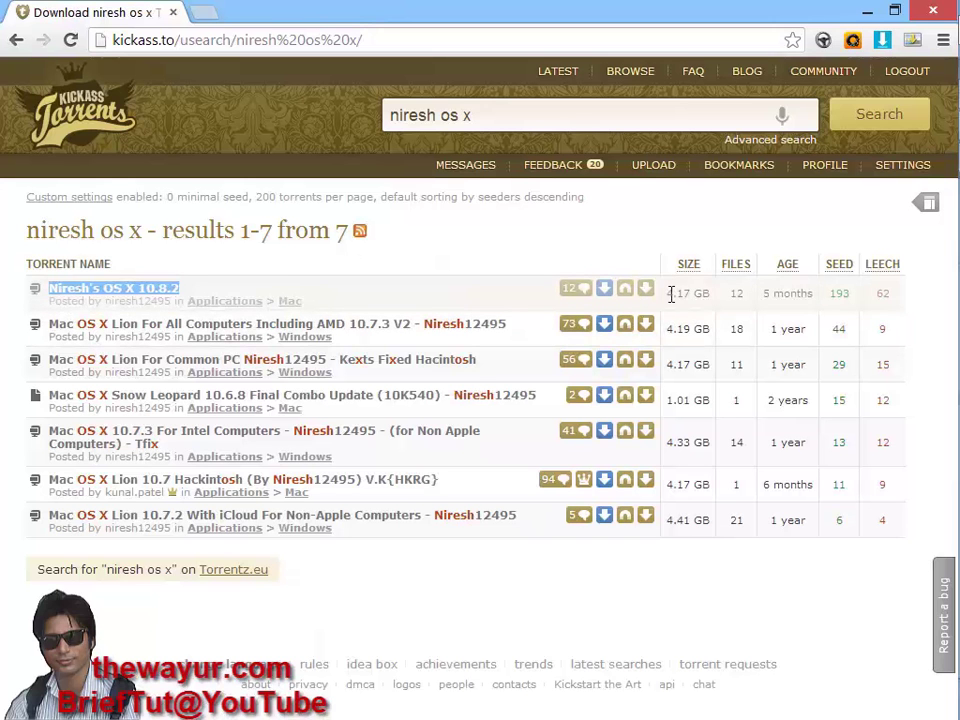
{"action": "left_click_drag", "start_coordinate": [667, 293], "coordinate": [733, 296]}
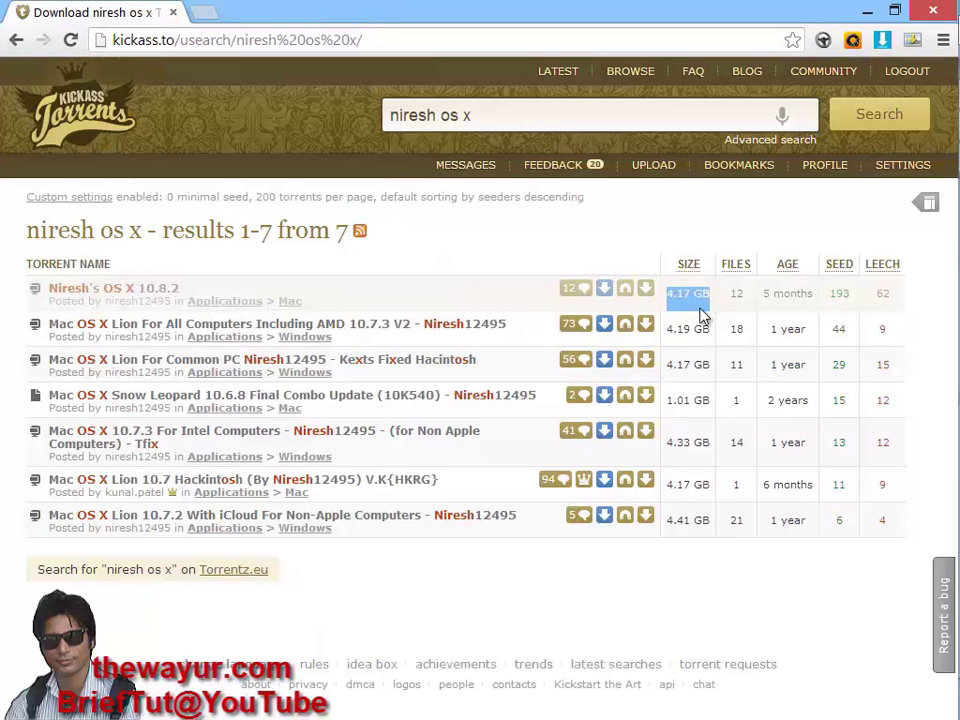
{"action": "left_click", "coordinate": [437, 300]}
{"action": "left_click", "coordinate": [203, 13]}
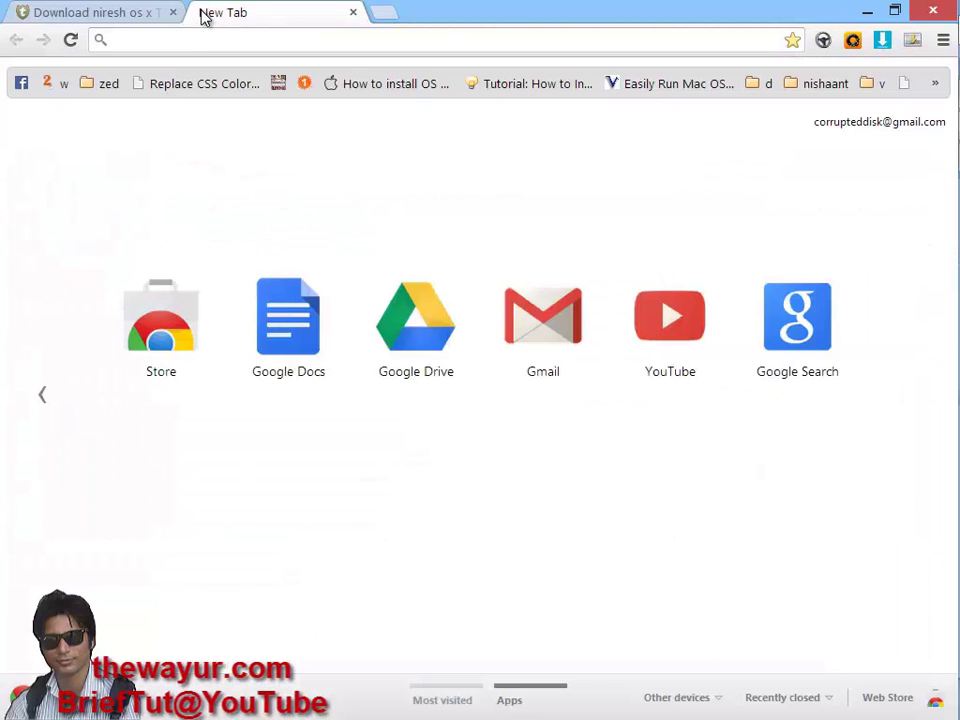
{"action": "type", "text": "uto"}
{"action": "key", "text": "Return"}
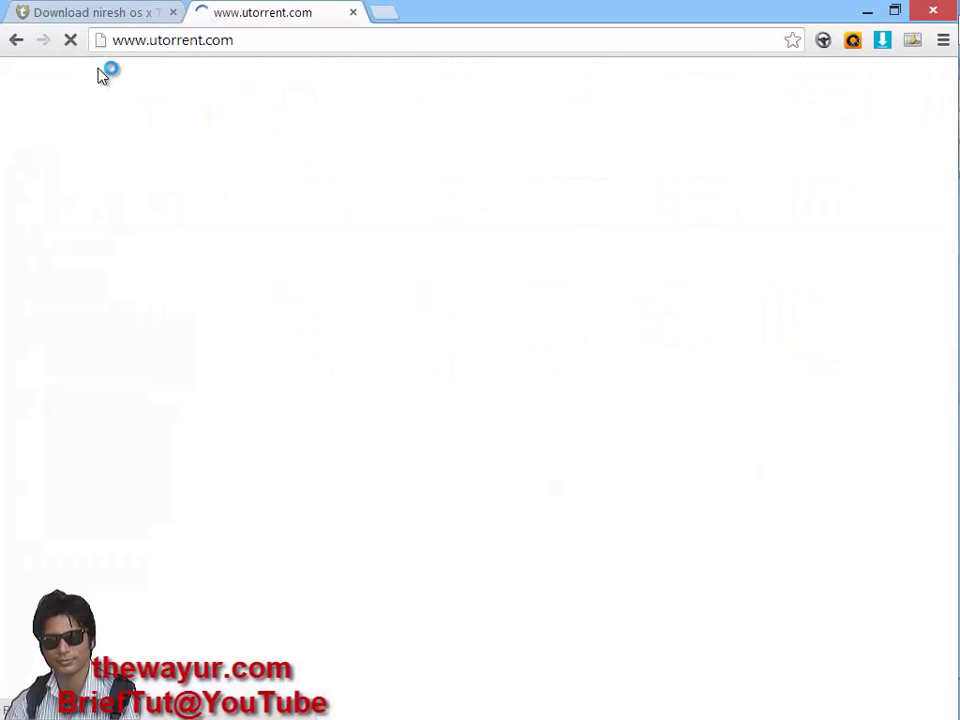
{"action": "left_click", "coordinate": [109, 20]}
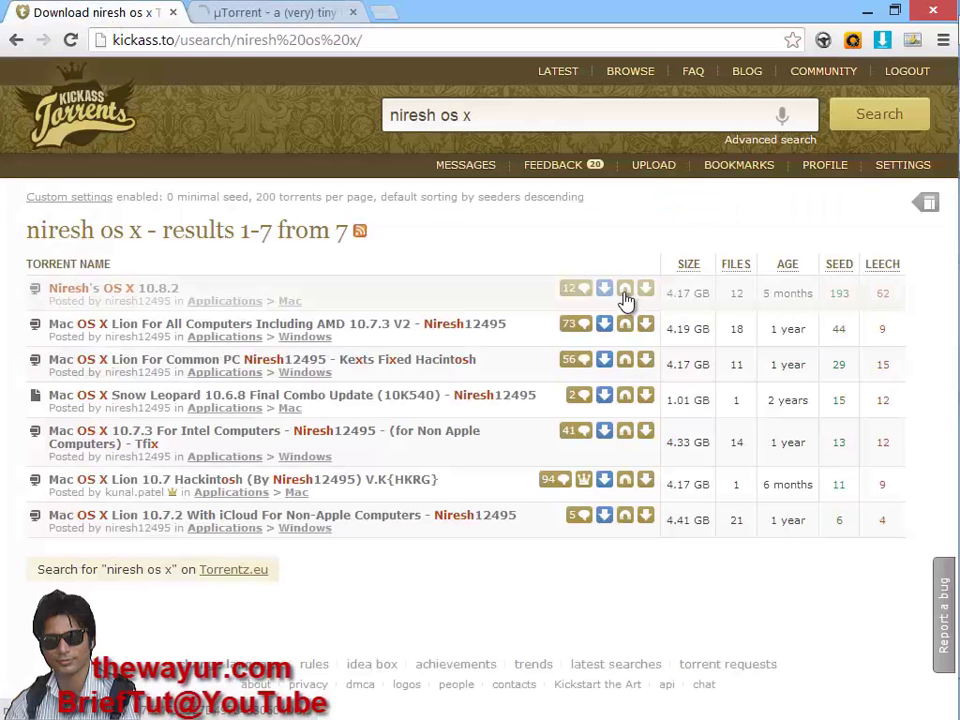
{"action": "left_click", "coordinate": [353, 13]}
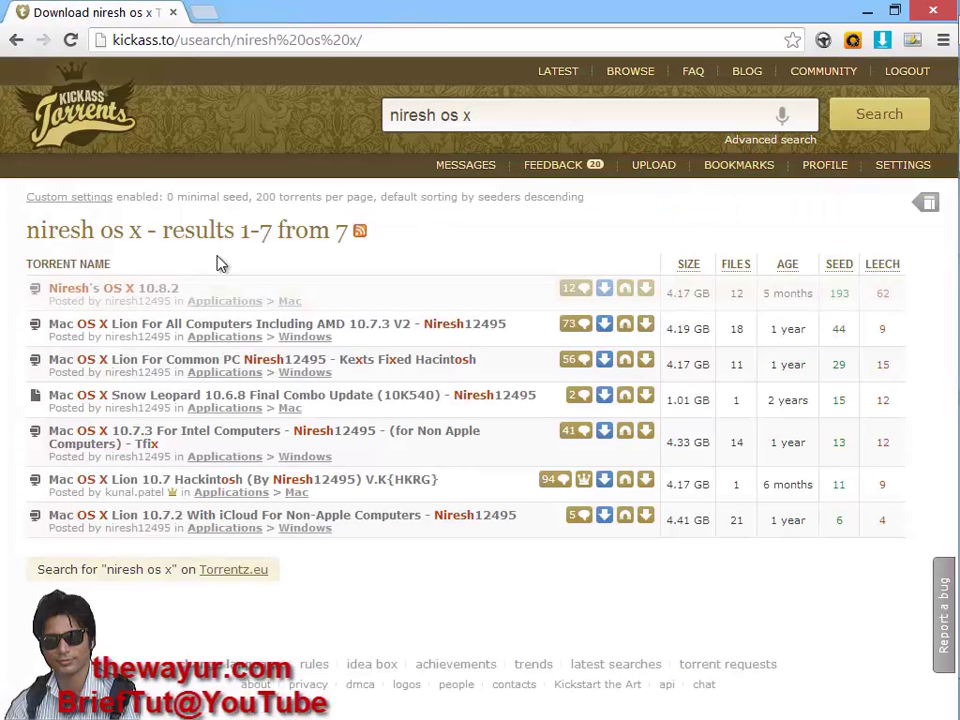
Open the Niresh's OS X 10.8.2 torrent page and examine its file list, including the installer ISO and the Guide folder's contents
{"action": "left_click", "coordinate": [170, 290]}
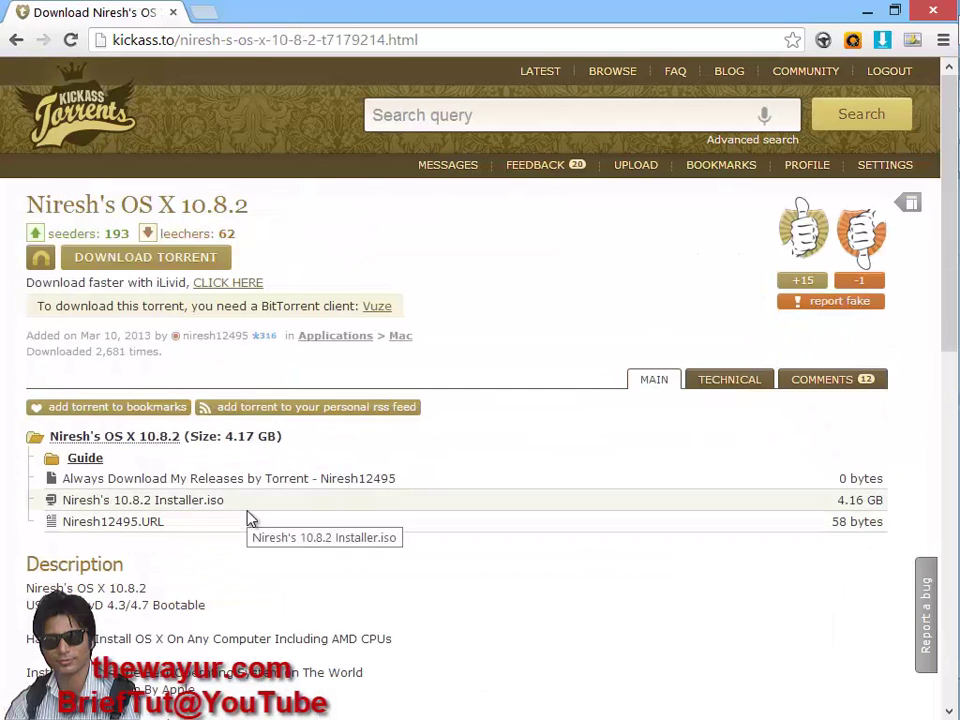
{"action": "left_click_drag", "start_coordinate": [238, 506], "coordinate": [68, 506]}
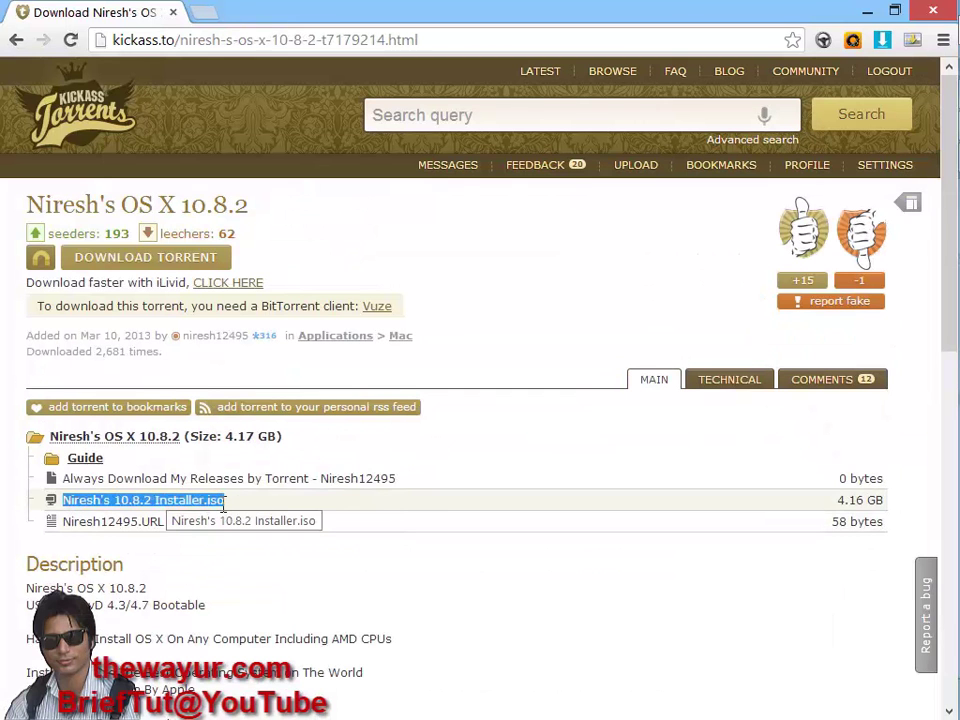
{"action": "left_click_drag", "start_coordinate": [400, 480], "coordinate": [75, 482]}
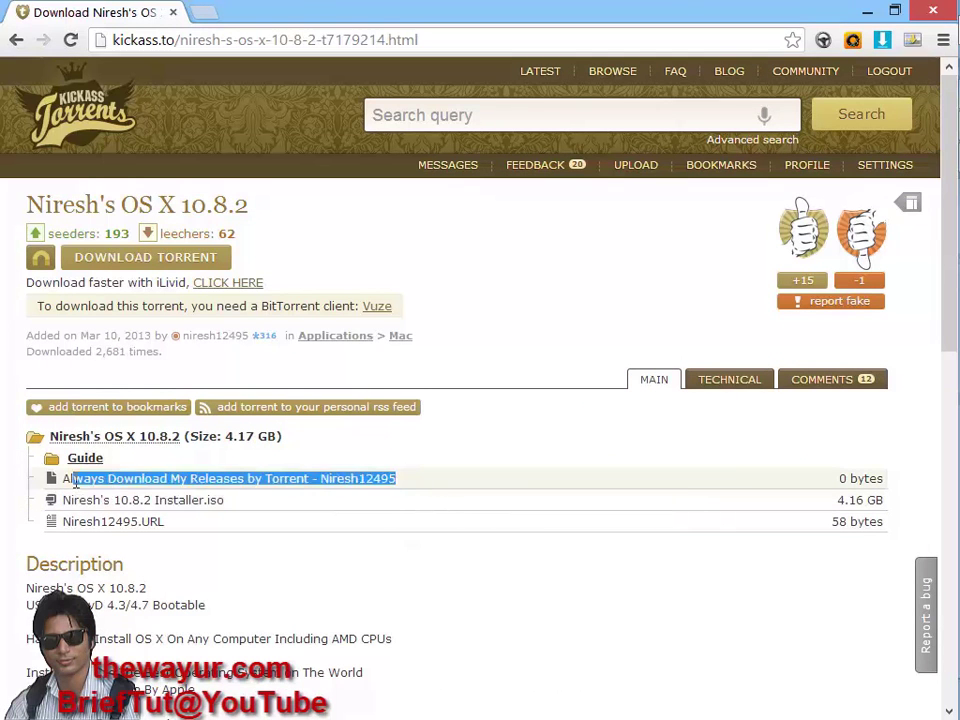
{"action": "left_click", "coordinate": [94, 460]}
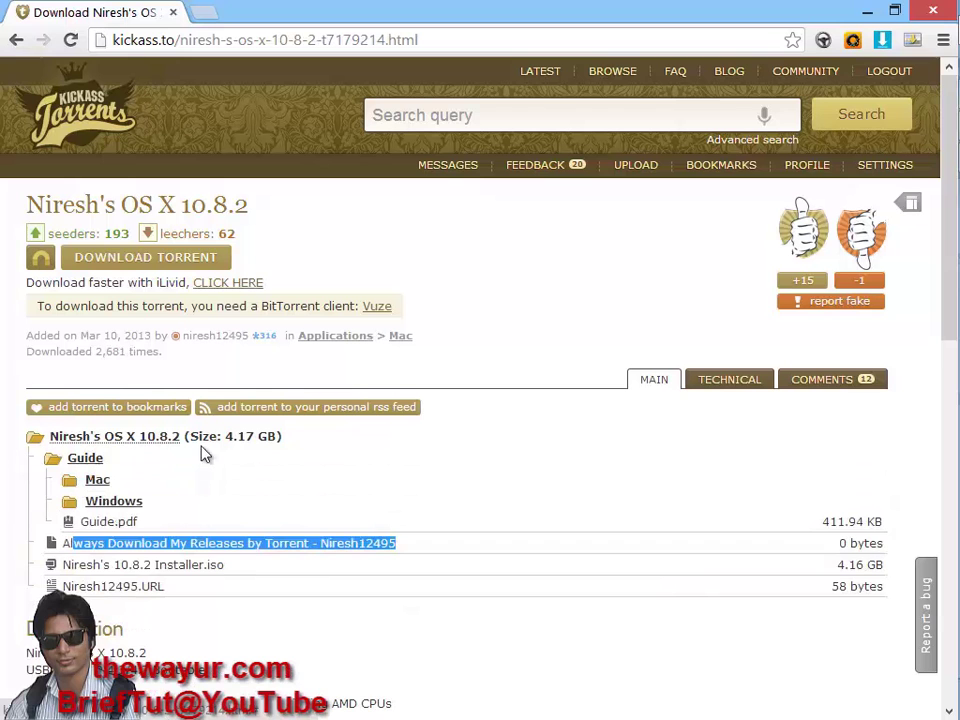
{"action": "left_click", "coordinate": [122, 508]}
{"action": "left_click", "coordinate": [104, 506]}
{"action": "left_click", "coordinate": [85, 459]}
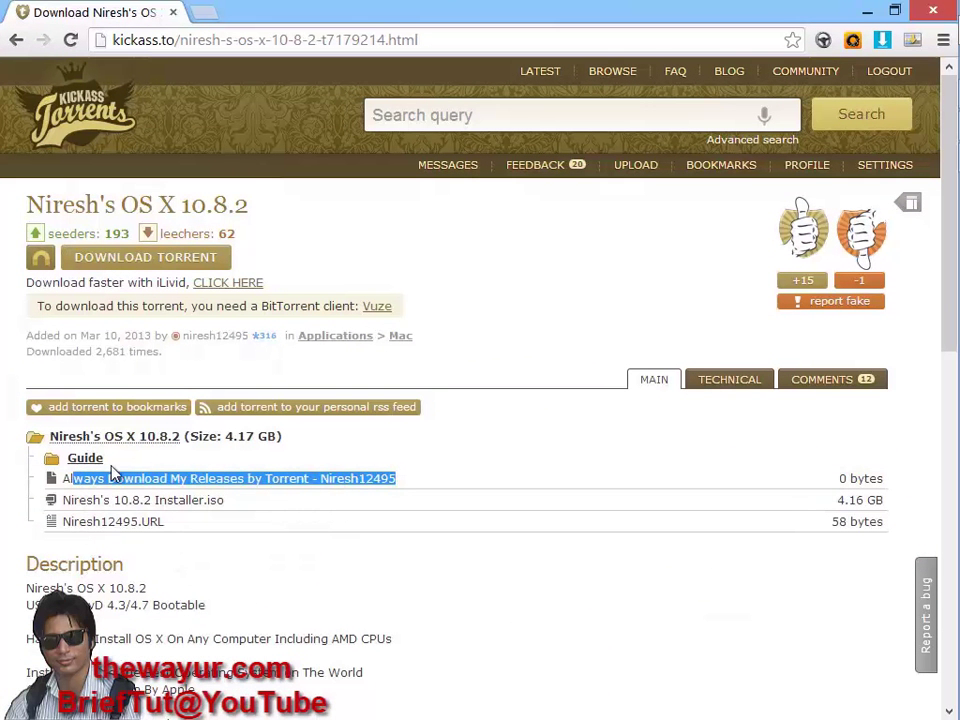
Minimise the browser and refresh the desktop
{"action": "left_click", "coordinate": [857, 9]}
{"action": "right_click", "coordinate": [634, 199]}
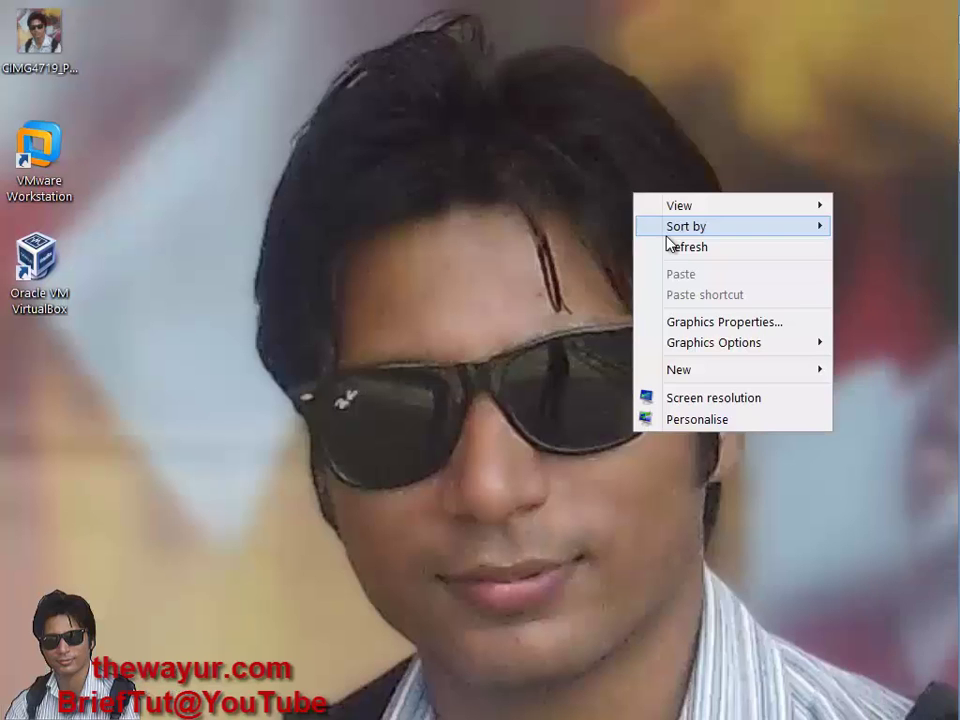
{"action": "left_click", "coordinate": [686, 249]}
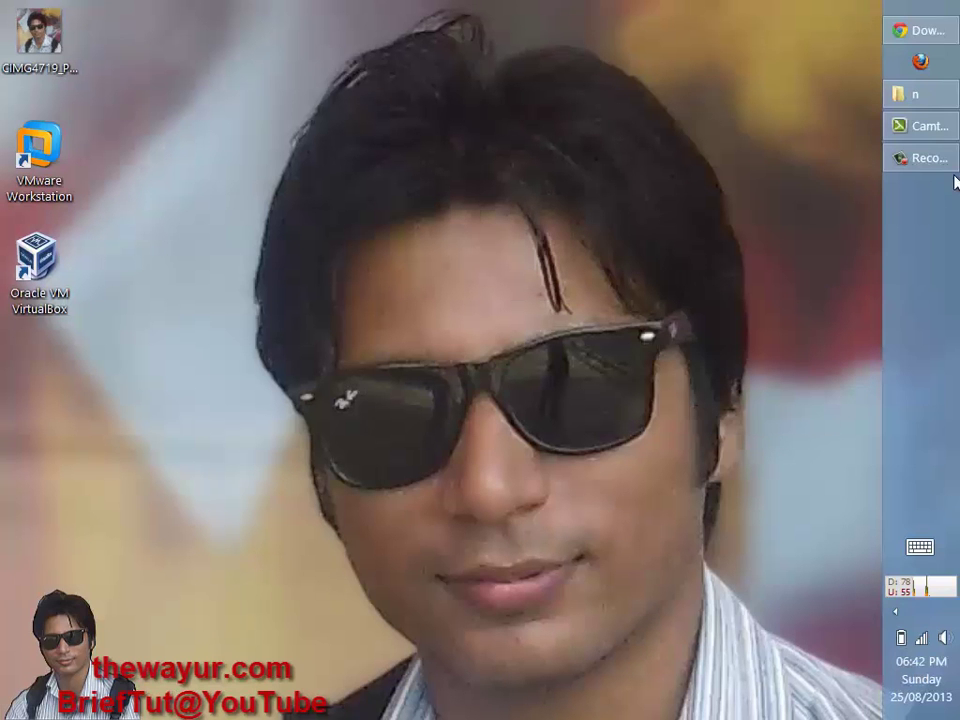
Bring up the n folder window on drive E, select all its items and show the folder's full path
{"action": "mouse_move", "coordinate": [938, 38]}
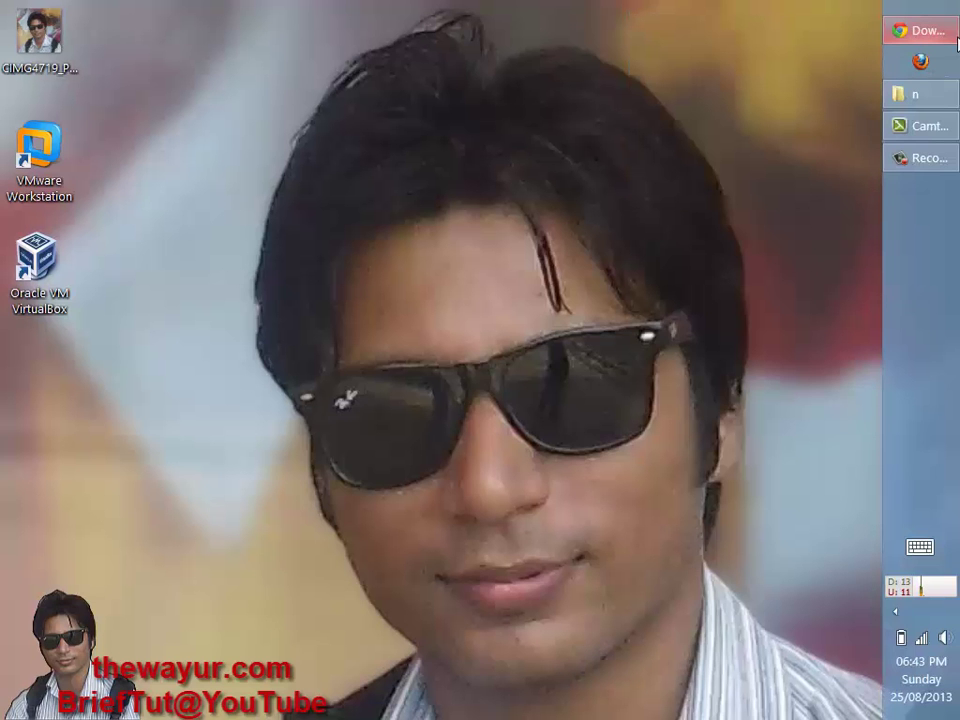
{"action": "left_click", "coordinate": [948, 90]}
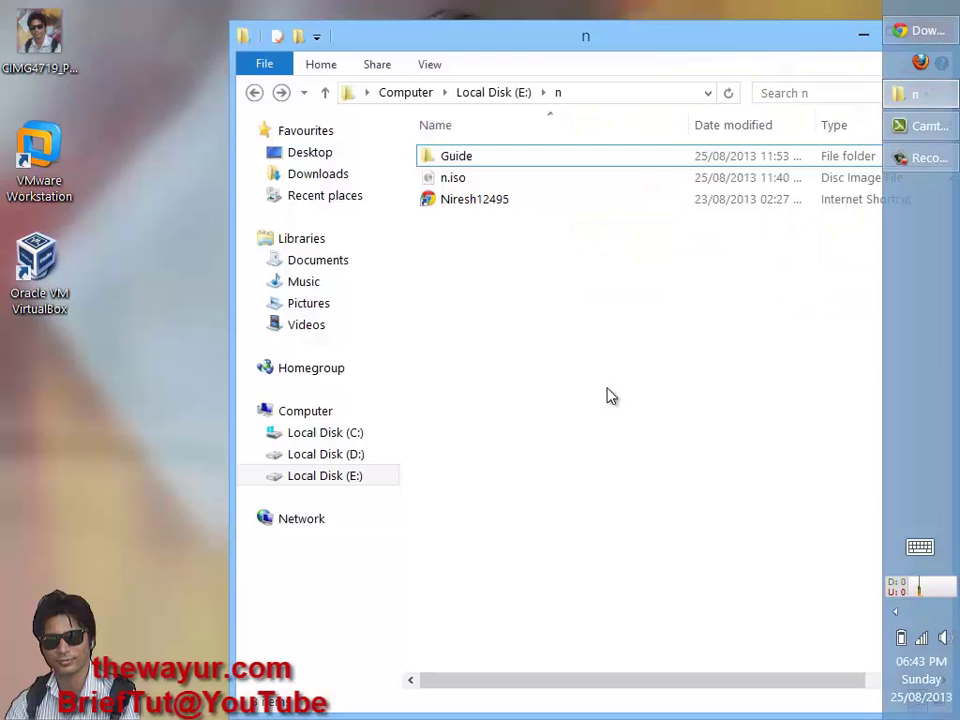
{"action": "left_click_drag", "start_coordinate": [562, 233], "coordinate": [556, 140]}
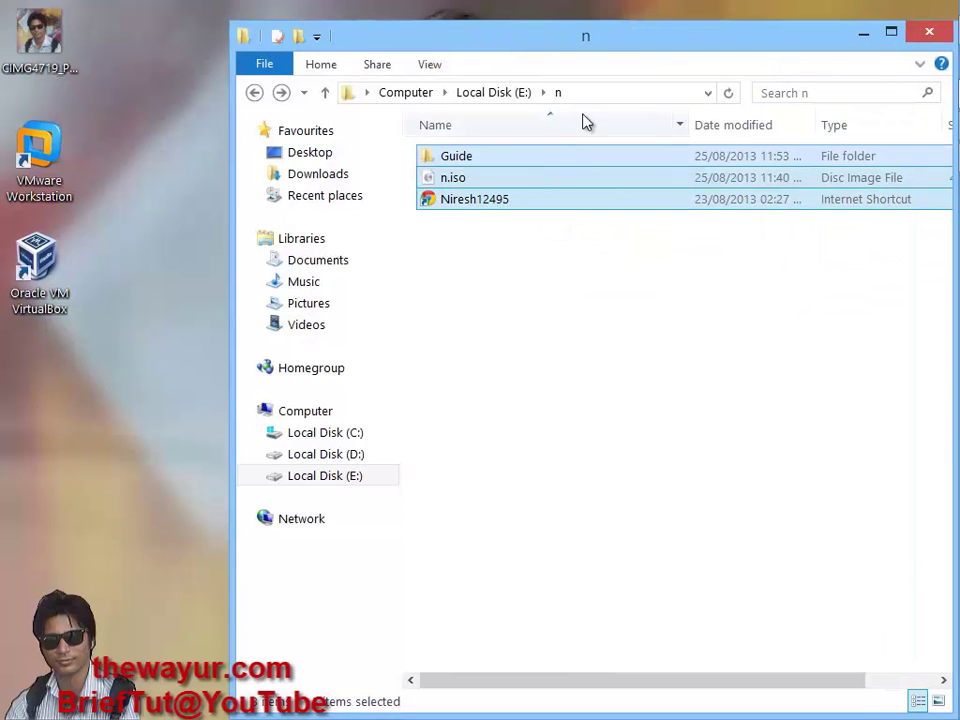
{"action": "left_click", "coordinate": [605, 91]}
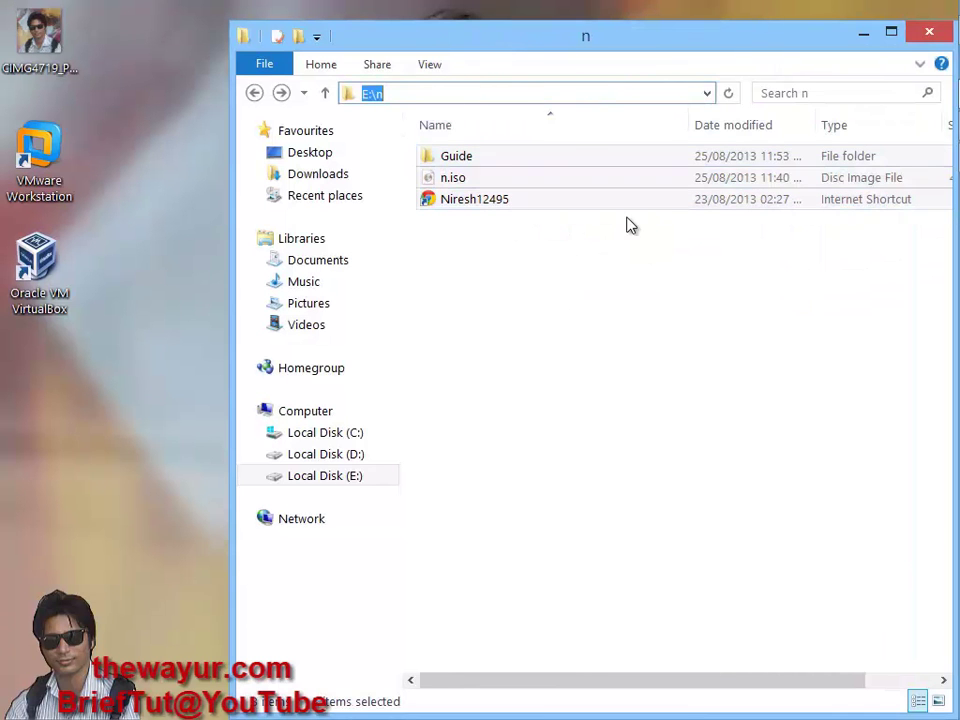
Clear the selection in the n folder, select n.iso to check its details and refresh the desktop
{"action": "left_click", "coordinate": [604, 242]}
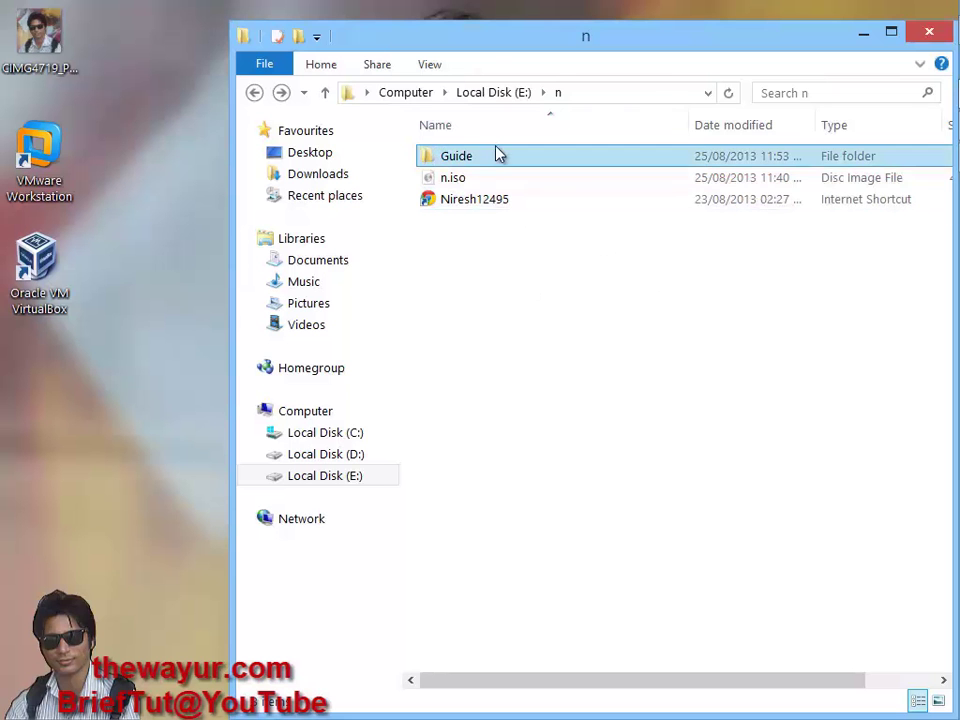
{"action": "left_click", "coordinate": [478, 181]}
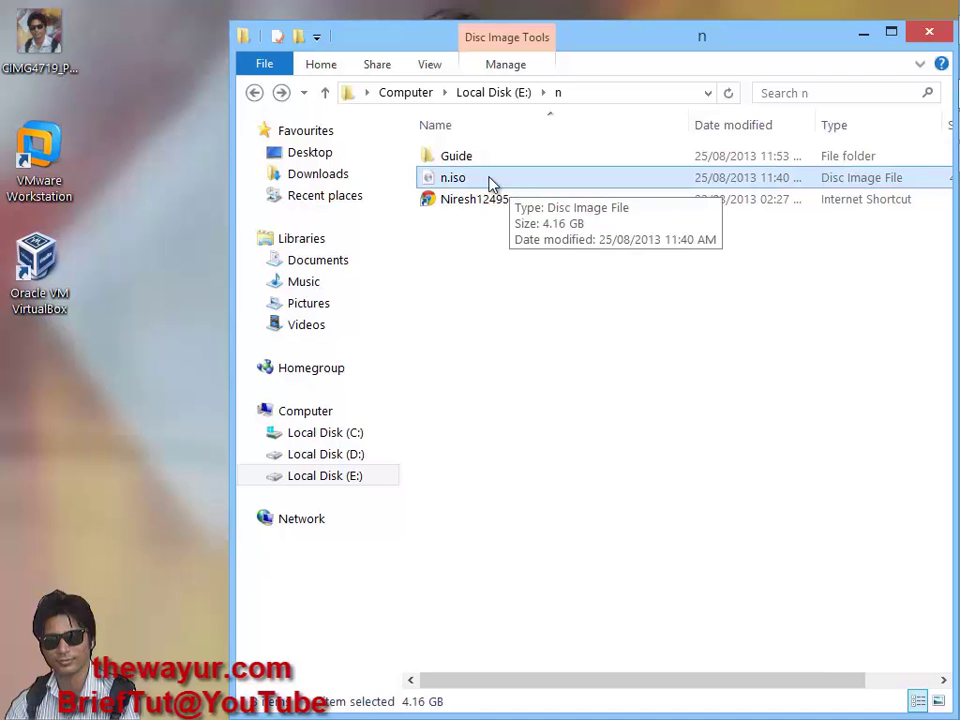
{"action": "right_click", "coordinate": [150, 270]}
{"action": "left_click", "coordinate": [188, 318]}
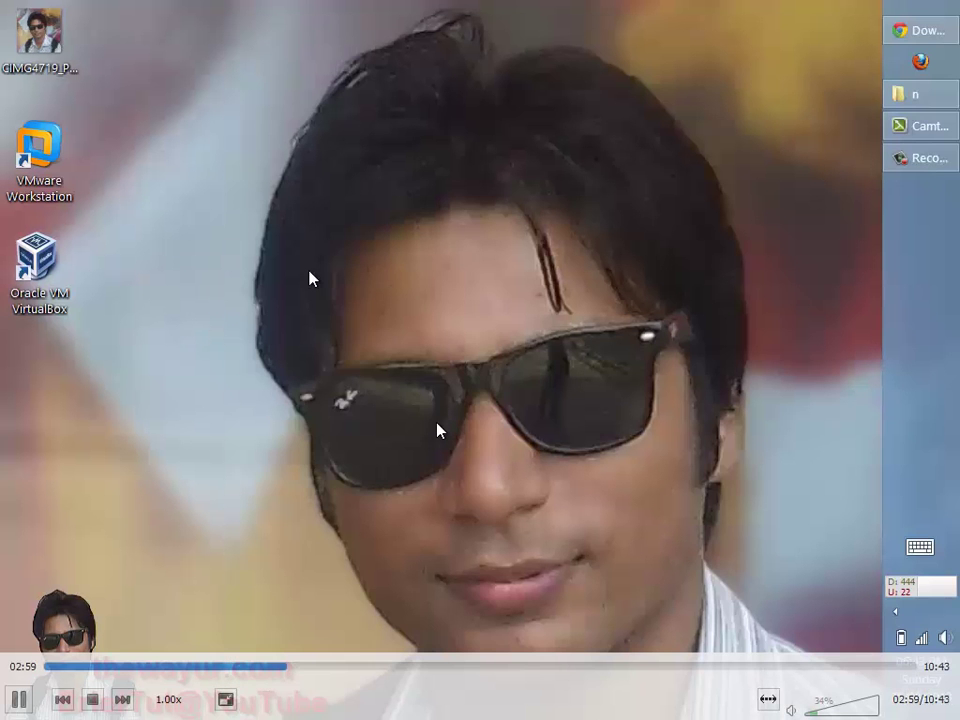
Leave full-screen playback of niresh iso part 1.mp4, pause the video and minimise VLC media player
{"action": "double_click", "coordinate": [437, 430]}
{"action": "key", "text": "space"}
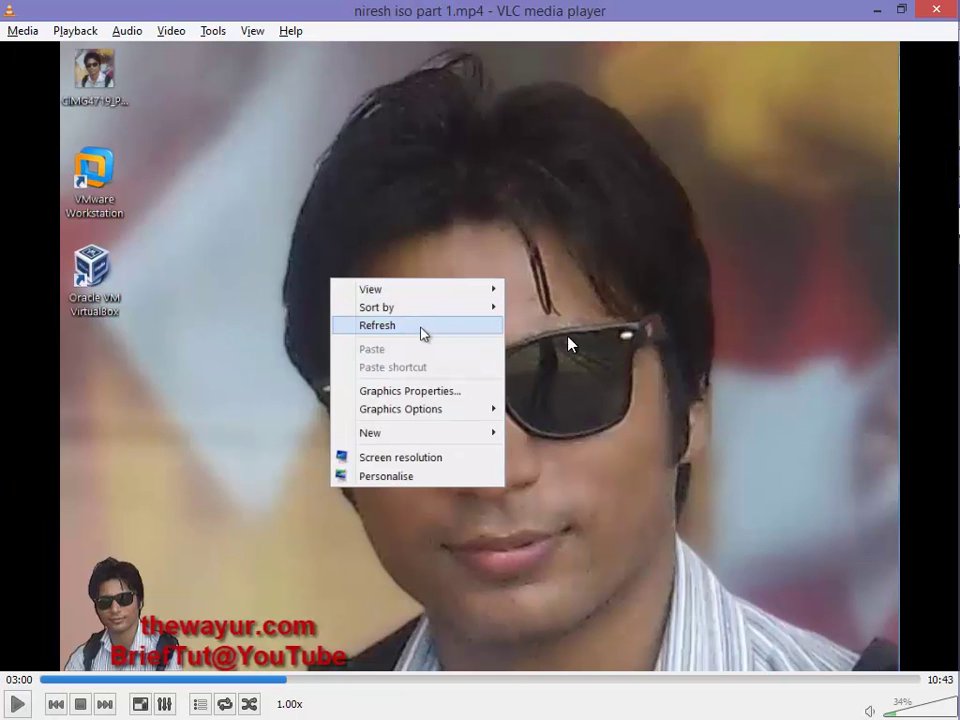
{"action": "left_click", "coordinate": [871, 22]}
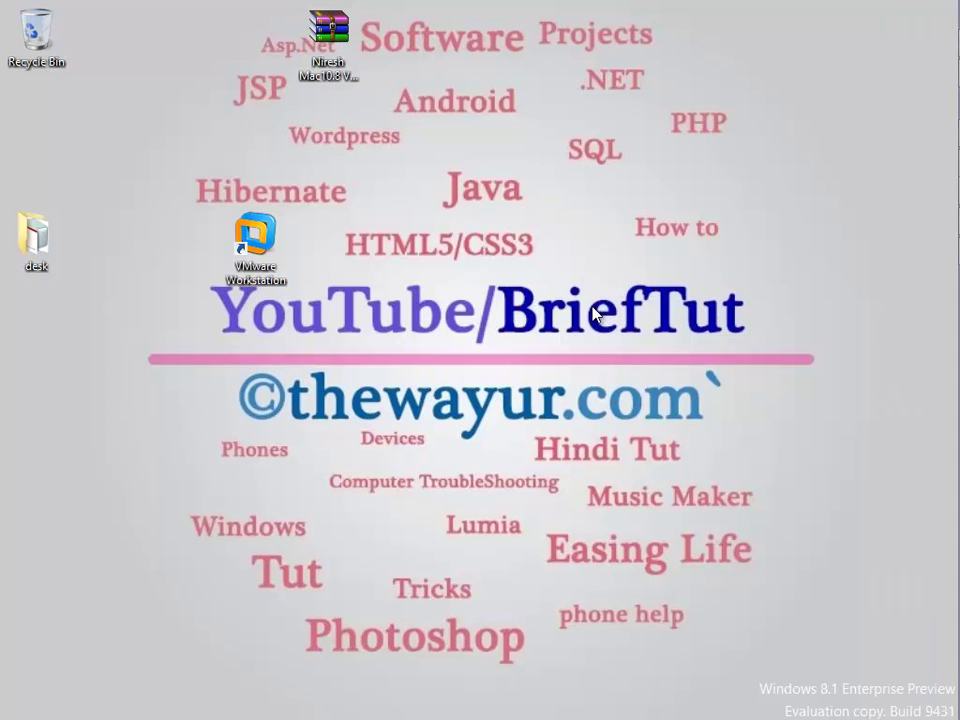
Open the Niresh Mac10.8 VMware Workstation files archive from the desktop in WinRAR and look inside its folder
{"action": "left_click", "coordinate": [285, 262]}
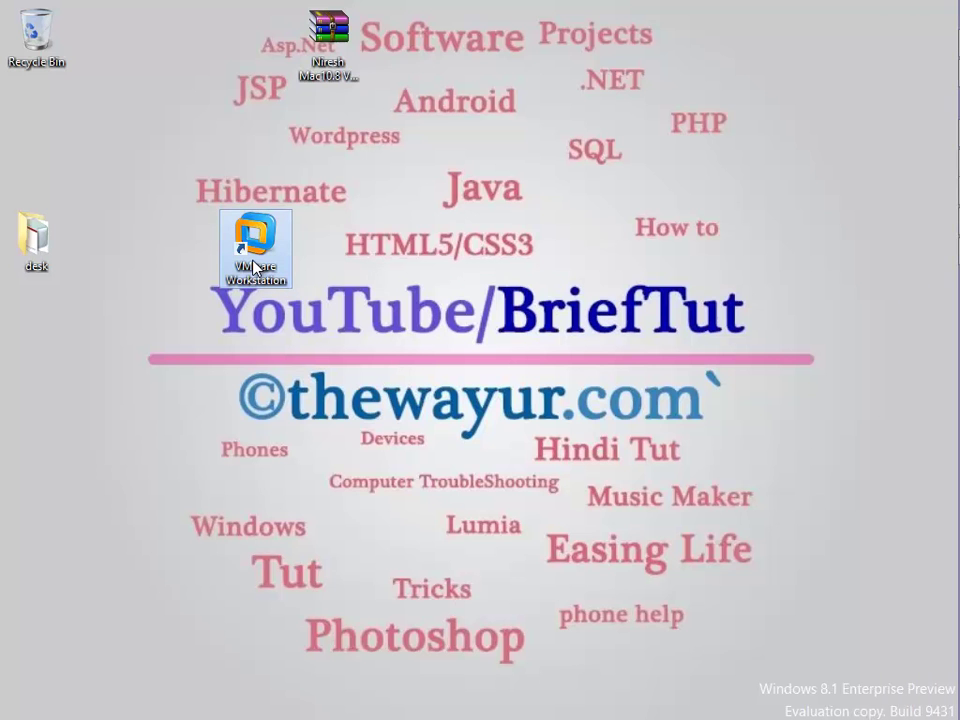
{"action": "left_click", "coordinate": [338, 82]}
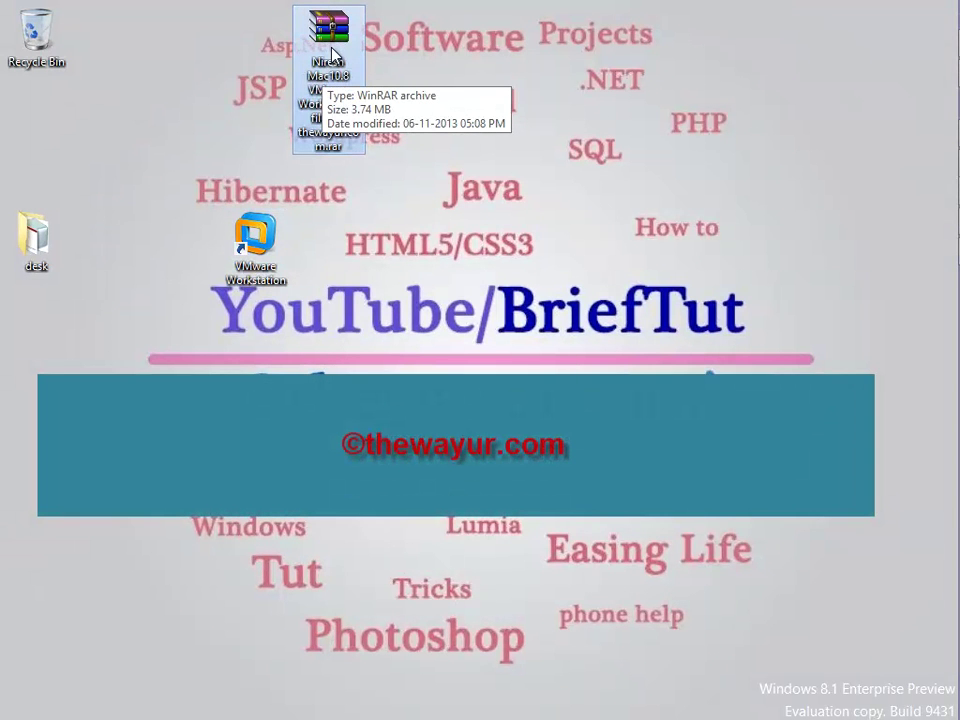
{"action": "double_click", "coordinate": [333, 55]}
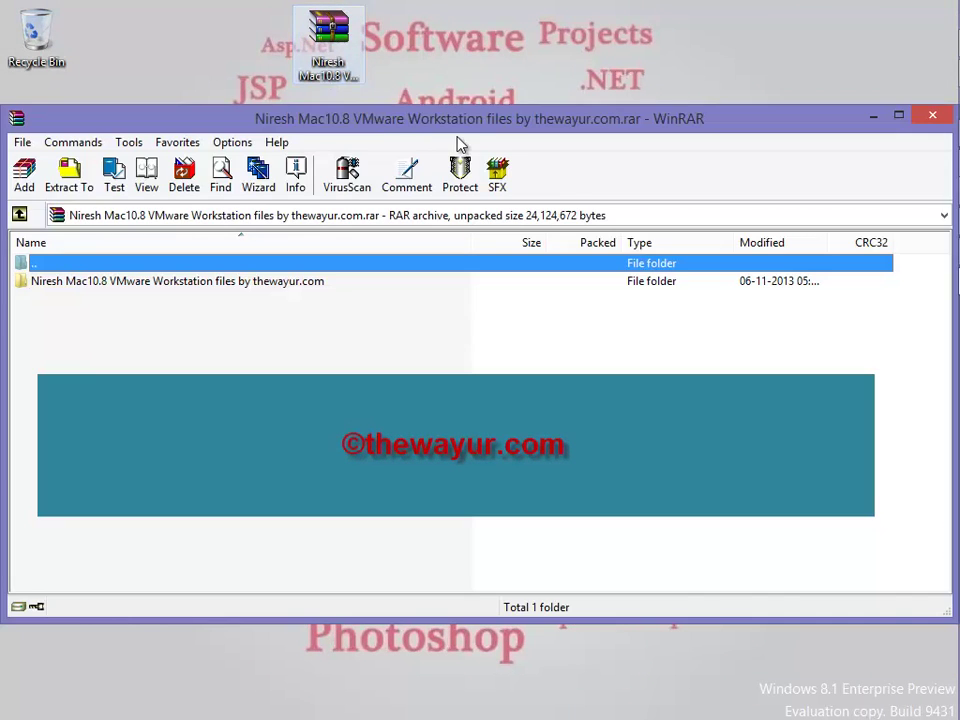
{"action": "left_click_drag", "start_coordinate": [383, 126], "coordinate": [676, 98]}
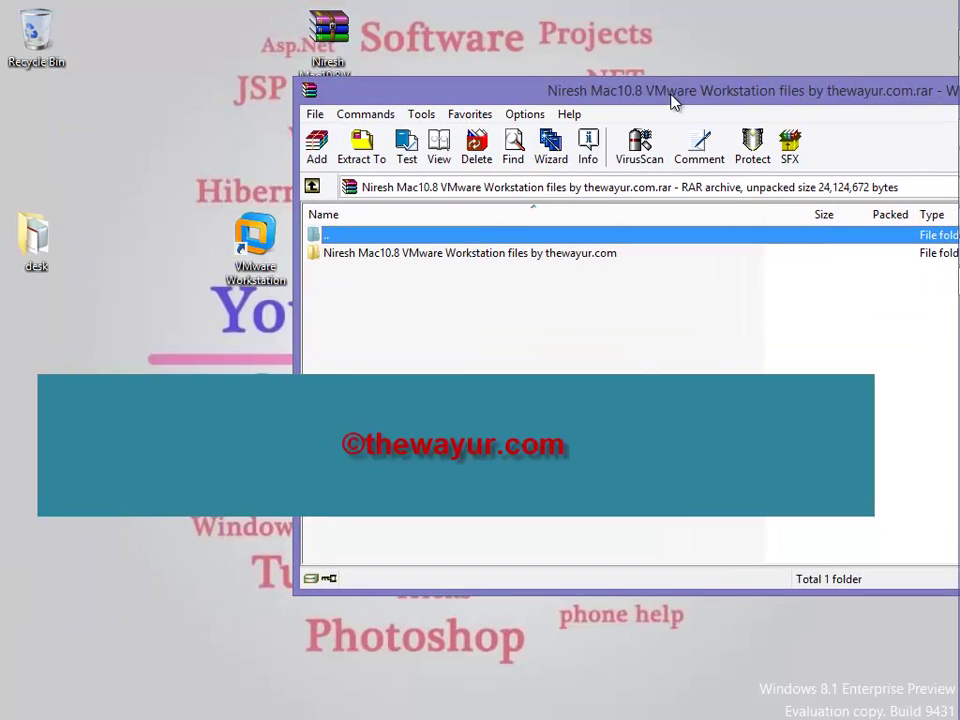
{"action": "left_click", "coordinate": [338, 255]}
{"action": "double_click", "coordinate": [338, 255]}
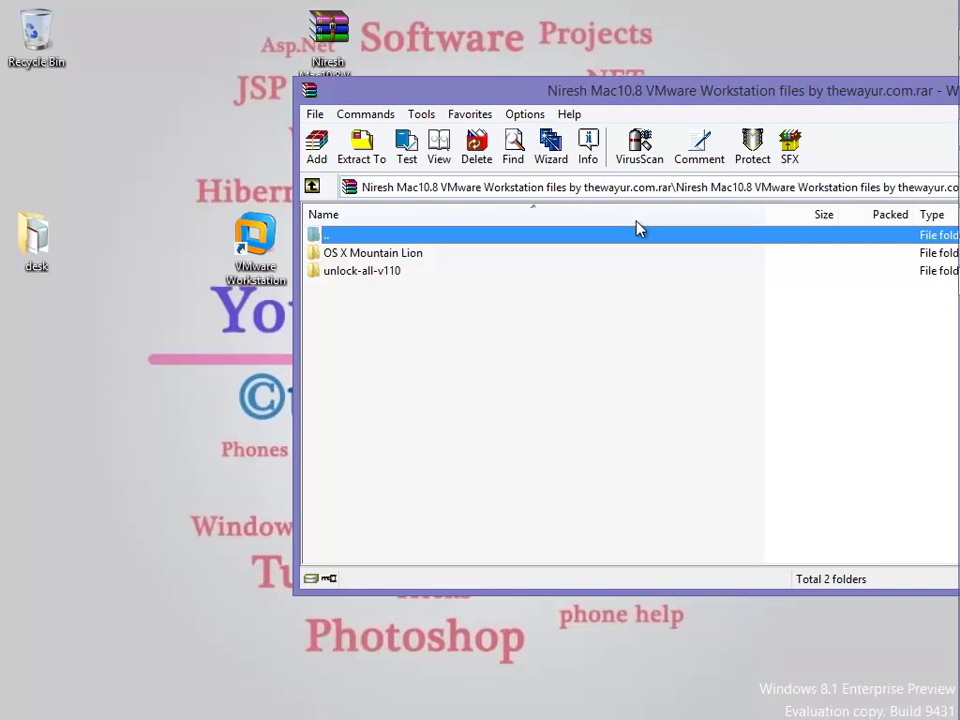
Open a new File Explorer window and go to the VM folder on Local Disk (E:)
{"action": "mouse_move", "coordinate": [945, 197]}
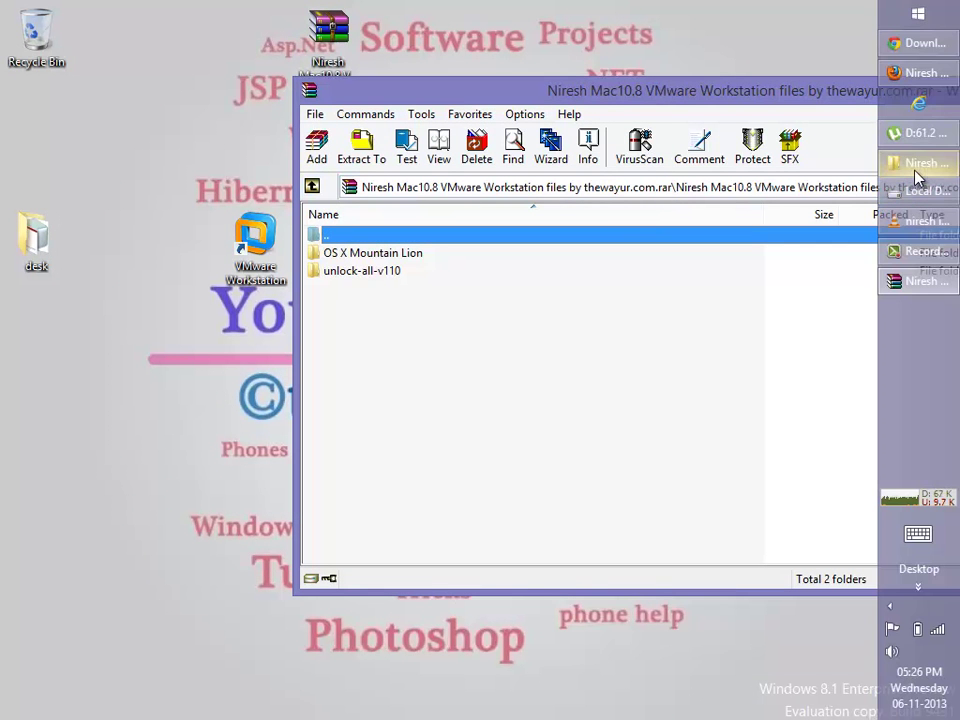
{"action": "left_click", "coordinate": [915, 170]}
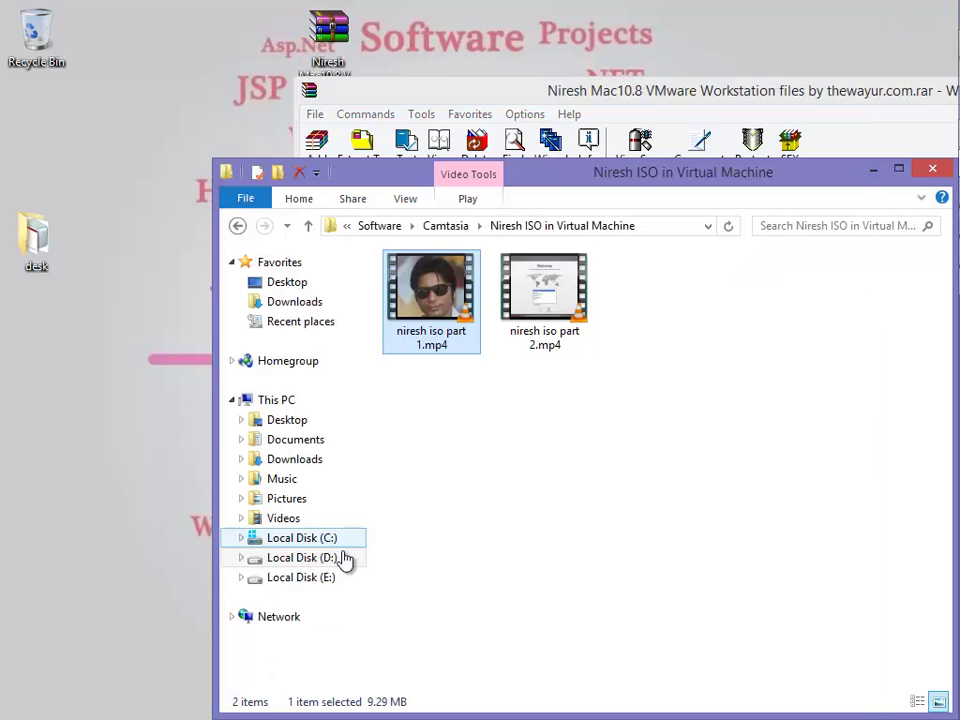
{"action": "key", "text": "super+e"}
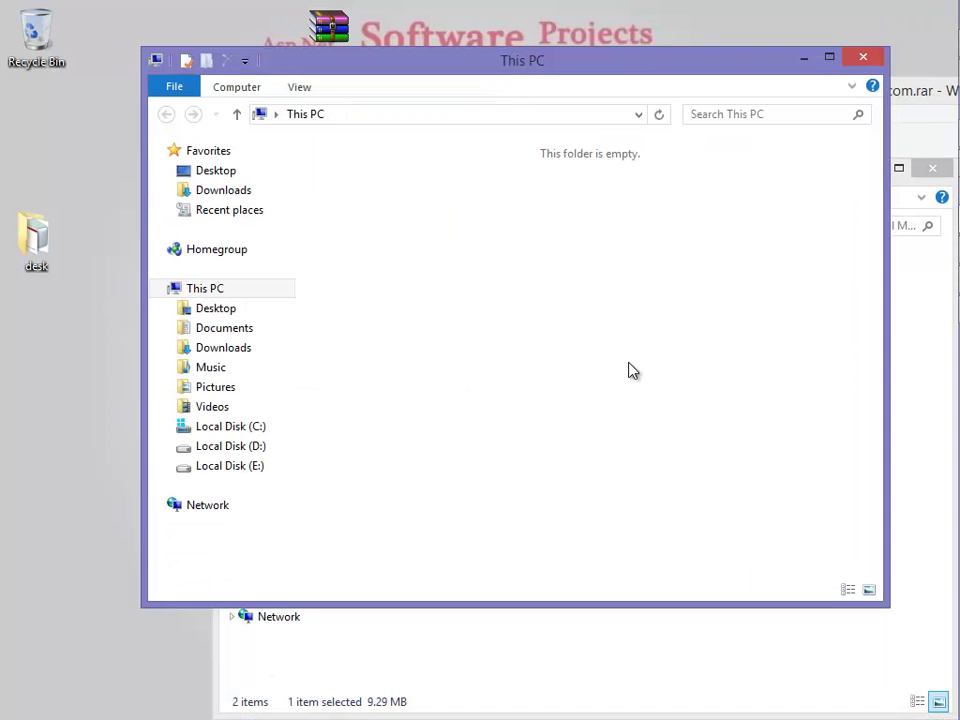
{"action": "double_click", "coordinate": [467, 272]}
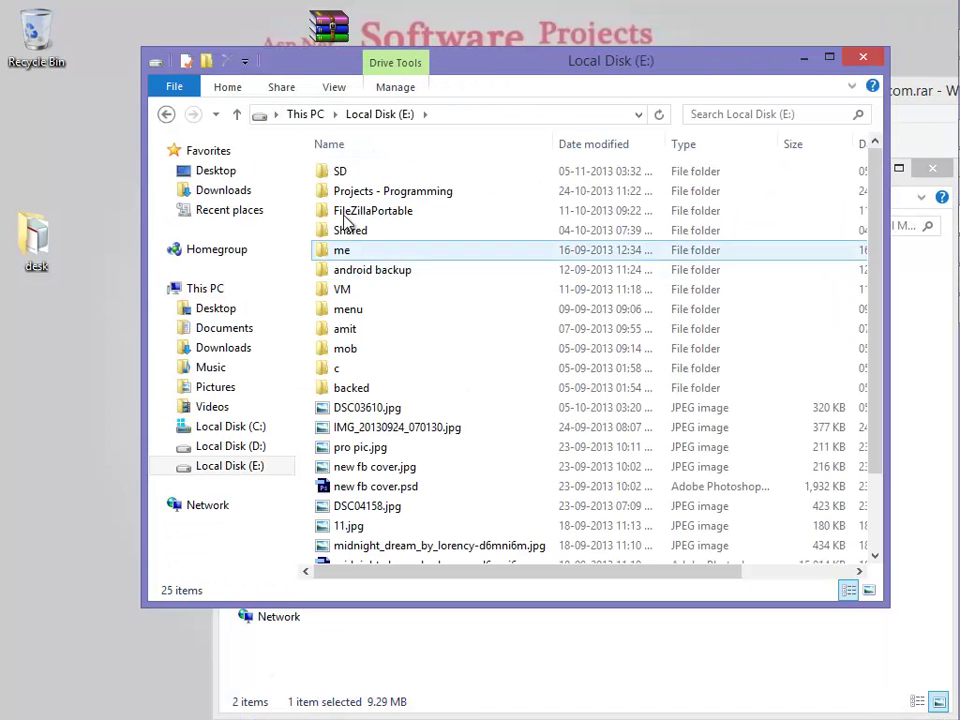
{"action": "left_click", "coordinate": [166, 114]}
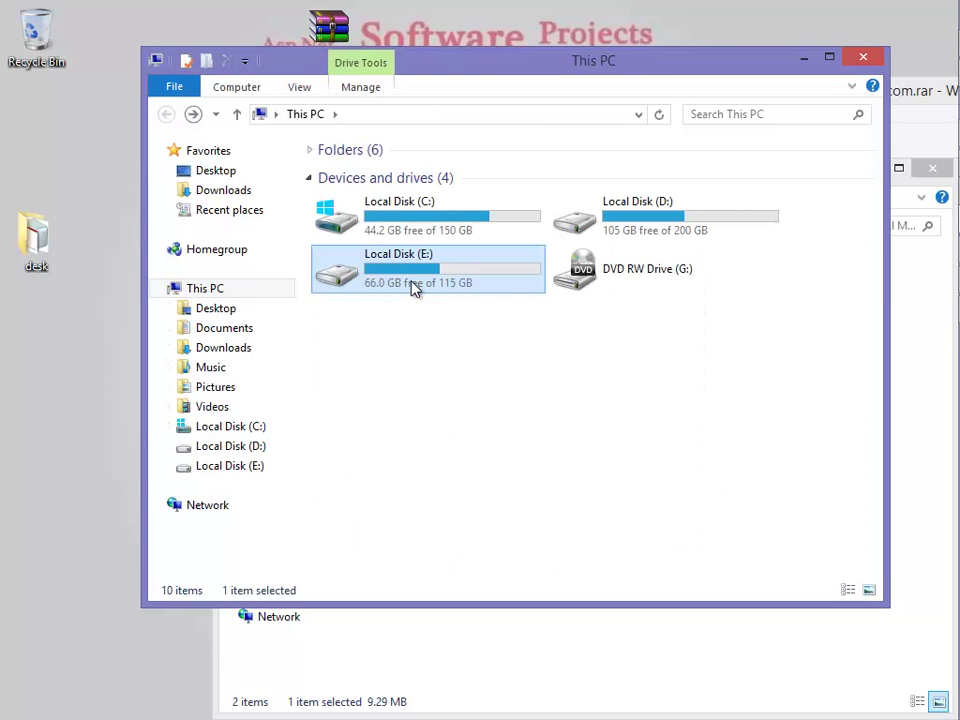
{"action": "double_click", "coordinate": [415, 288]}
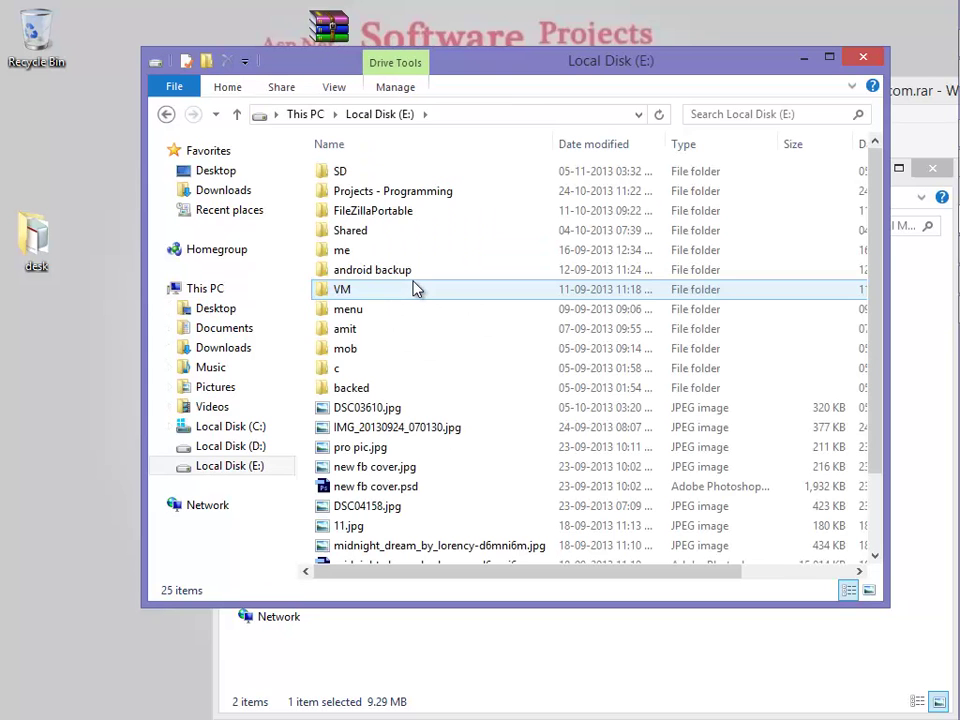
{"action": "double_click", "coordinate": [357, 289]}
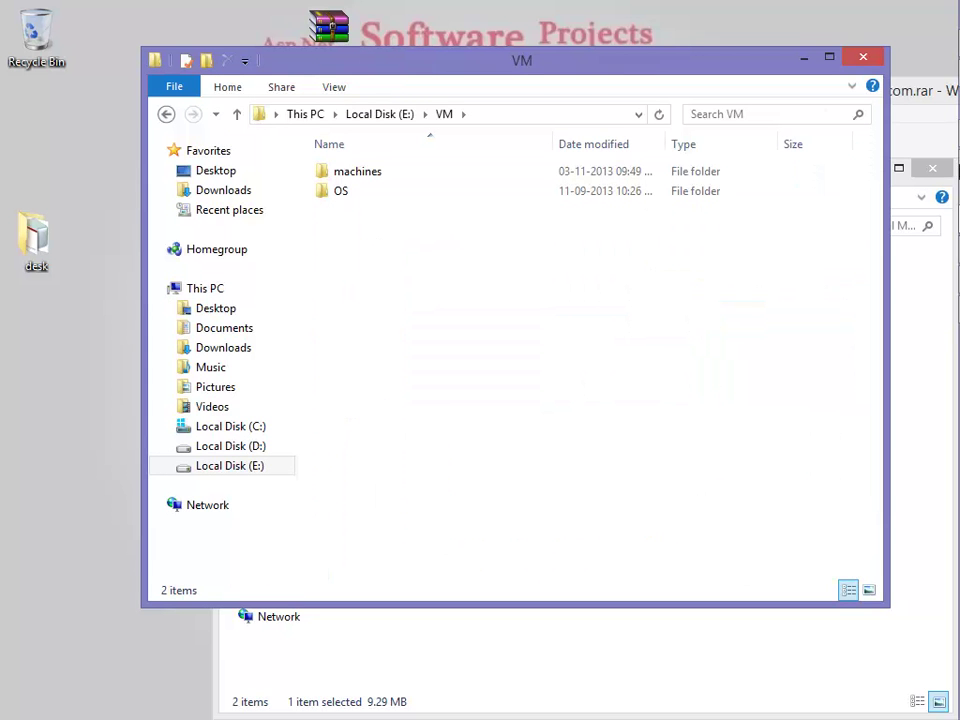
Reopen the desktop archive beside the VM folder window and extract its Niresh Mac10.8 folder into E:\VM
{"action": "mouse_move", "coordinate": [958, 160]}
{"action": "left_click_drag", "start_coordinate": [566, 57], "coordinate": [506, 190]}
{"action": "double_click", "coordinate": [341, 39]}
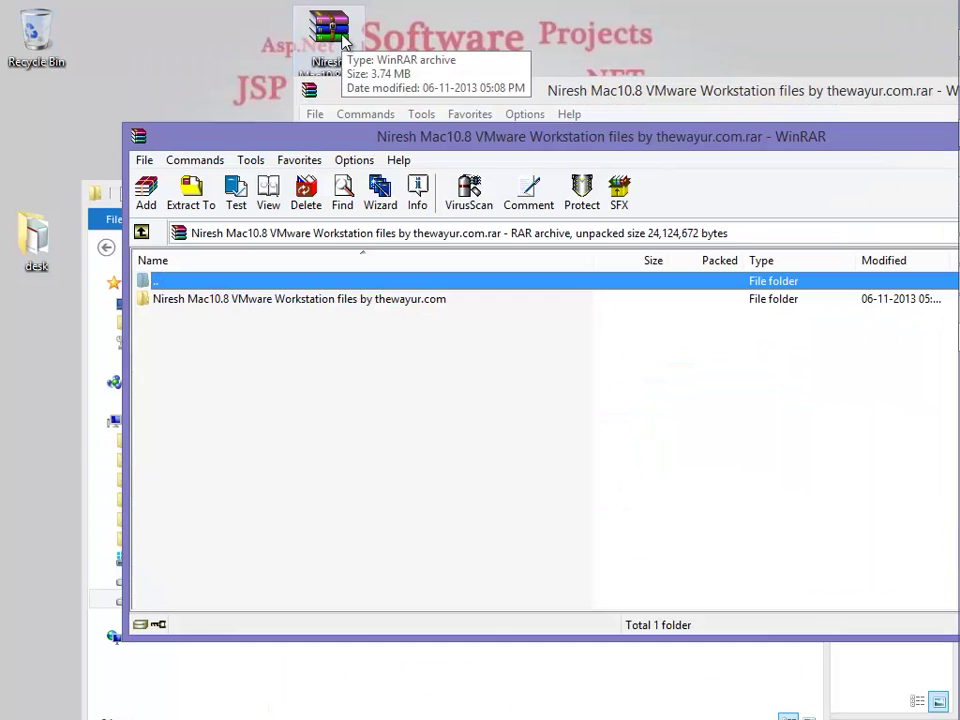
{"action": "left_click_drag", "start_coordinate": [330, 140], "coordinate": [680, 115]}
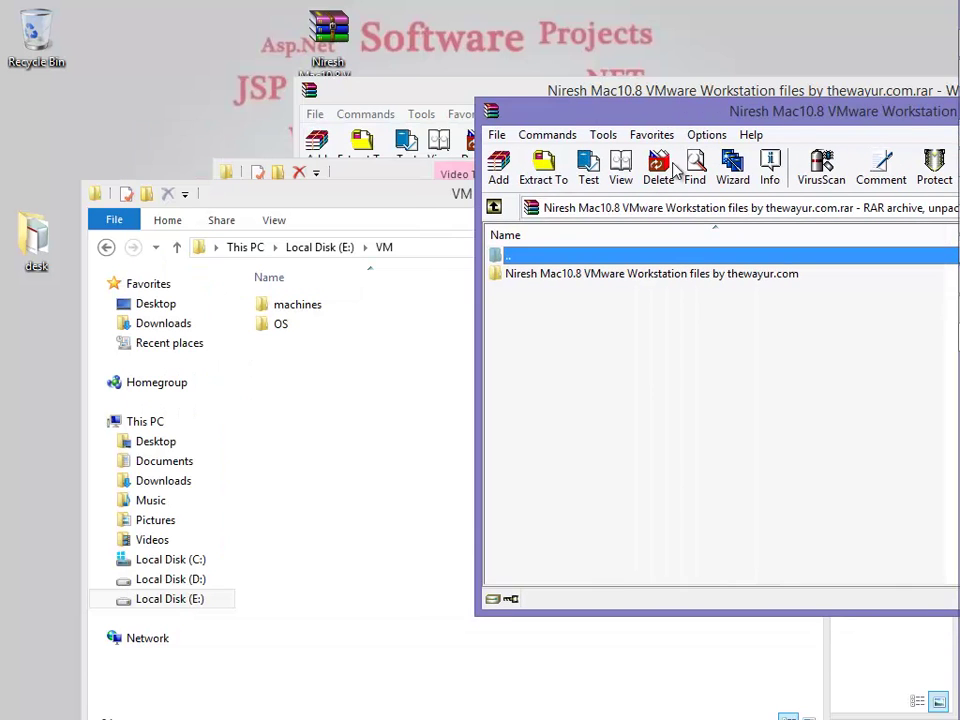
{"action": "left_click_drag", "start_coordinate": [533, 286], "coordinate": [354, 463]}
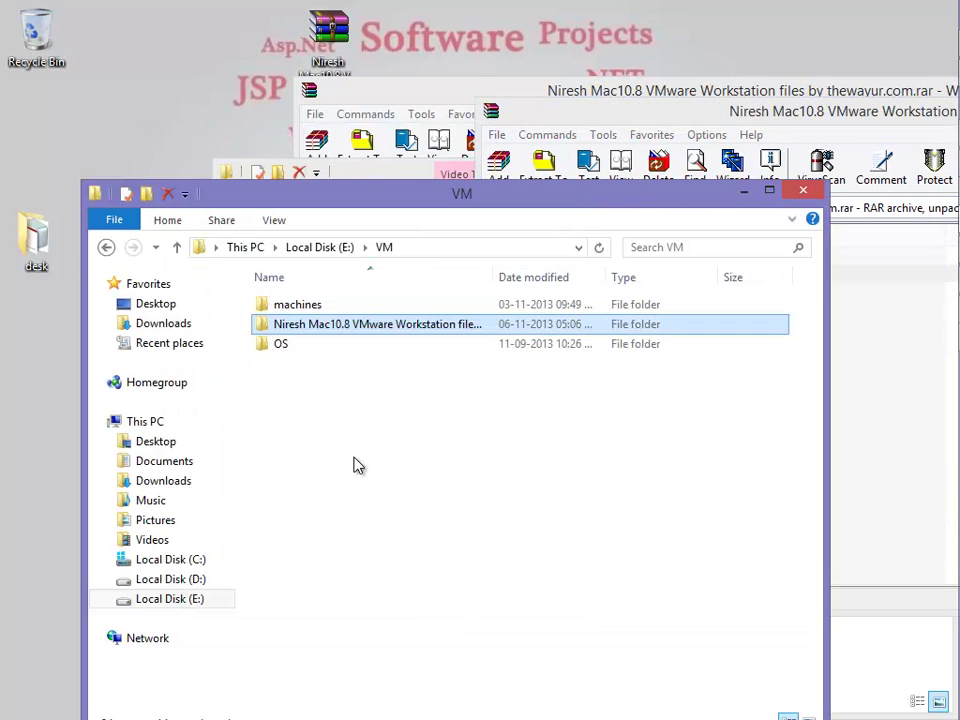
Rename the extracted Niresh Mac10.8 folder as "vm thewayur"
{"action": "left_click", "coordinate": [401, 328]}
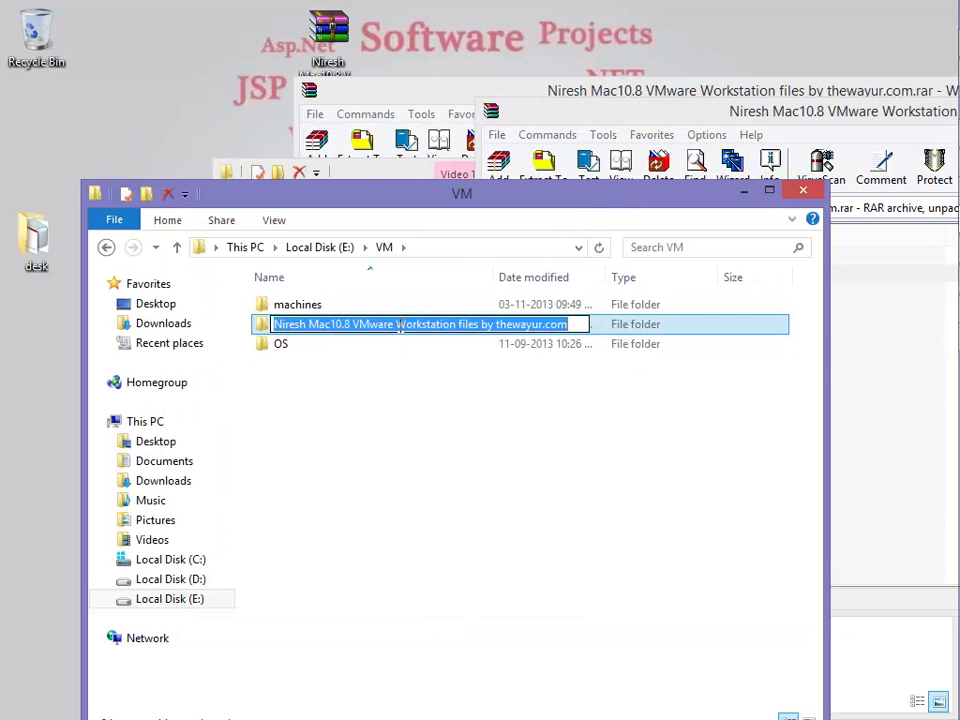
{"action": "type", "text": "vm"}
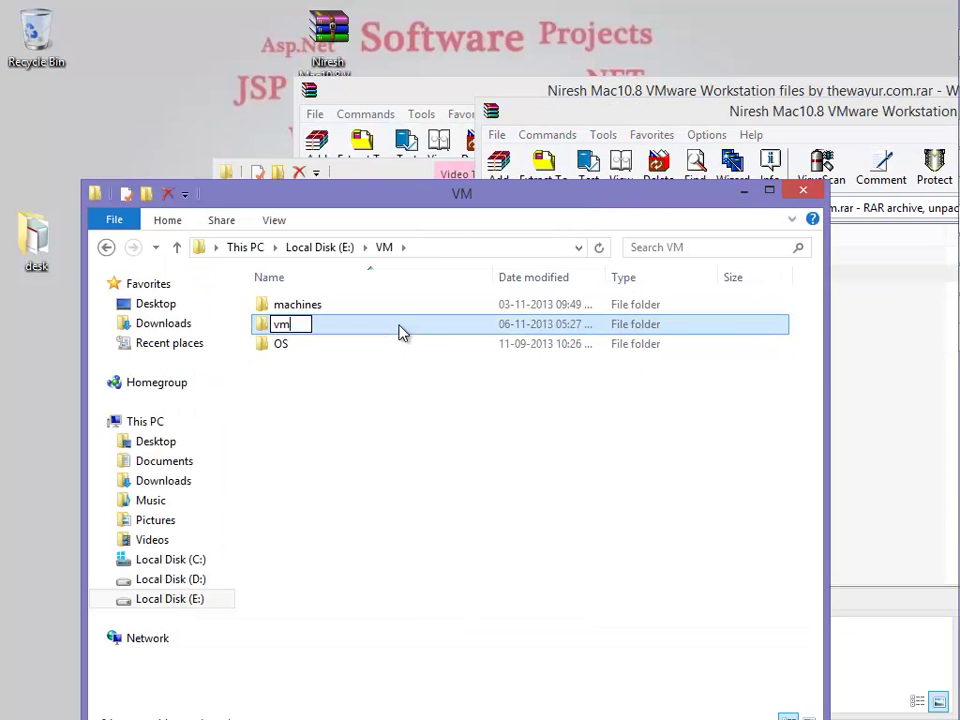
{"action": "key", "text": "Return"}
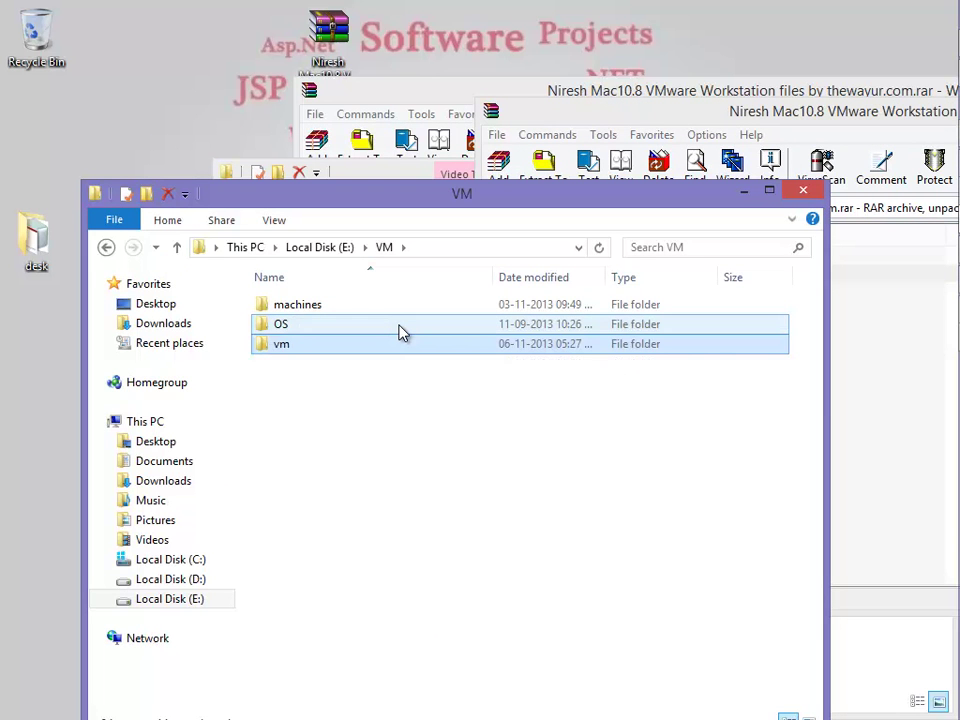
{"action": "key", "text": "F2"}
{"action": "key", "text": "End"}
{"action": "type", "text": "the"}
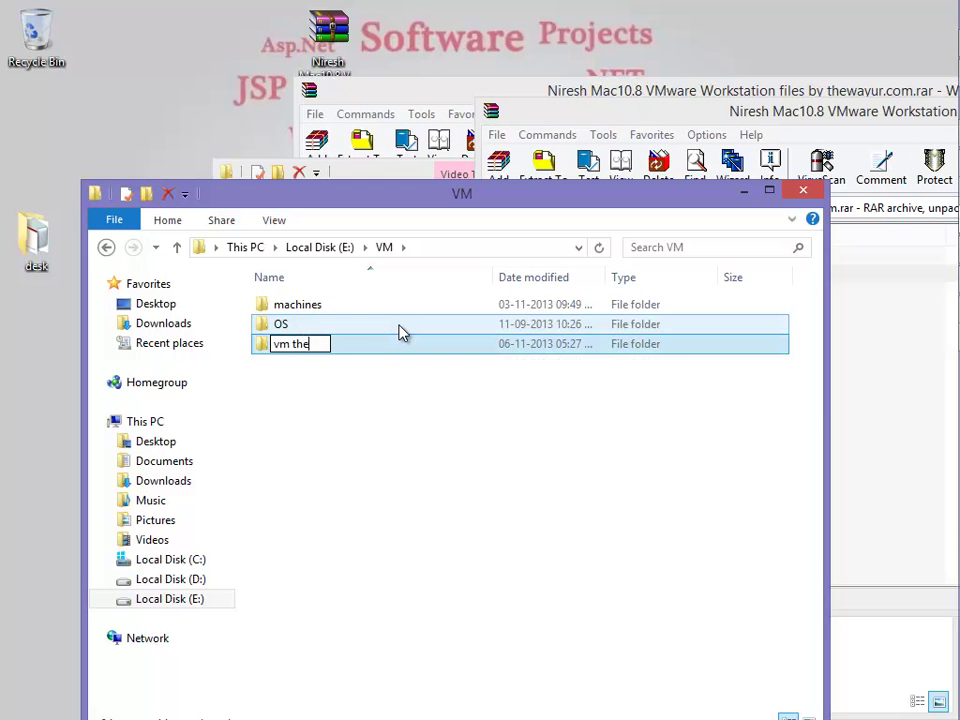
{"action": "type", "text": "wayur"}
{"action": "key", "text": "Return"}
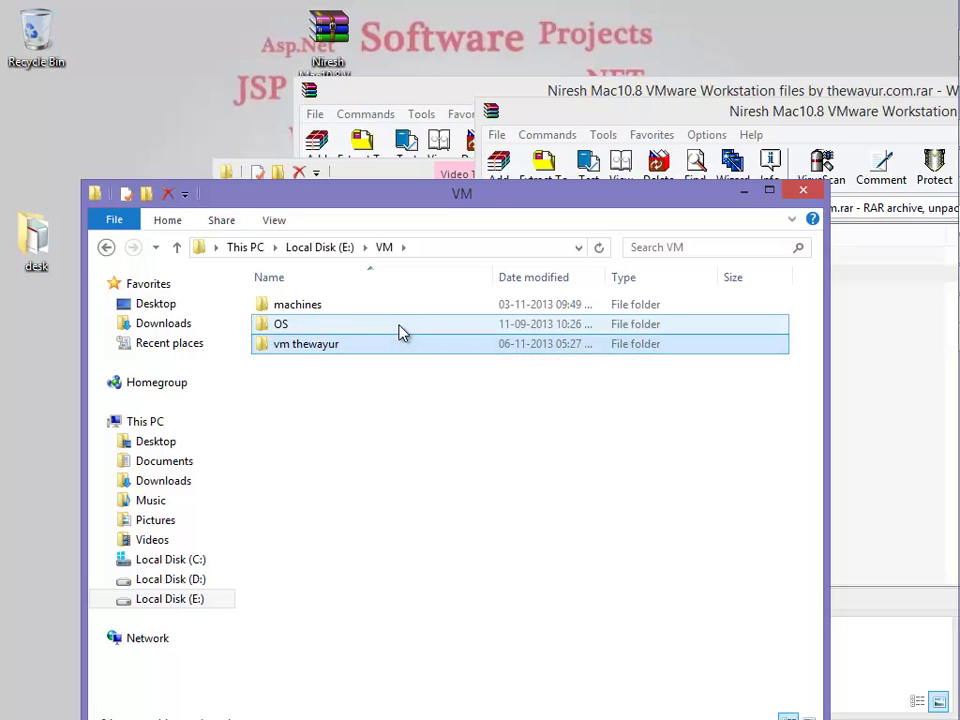
Open the windows folder inside unlock-all-v110 of vm thewayur and show the actions available for install.cmd
{"action": "key", "text": "Return"}
{"action": "double_click", "coordinate": [326, 326]}
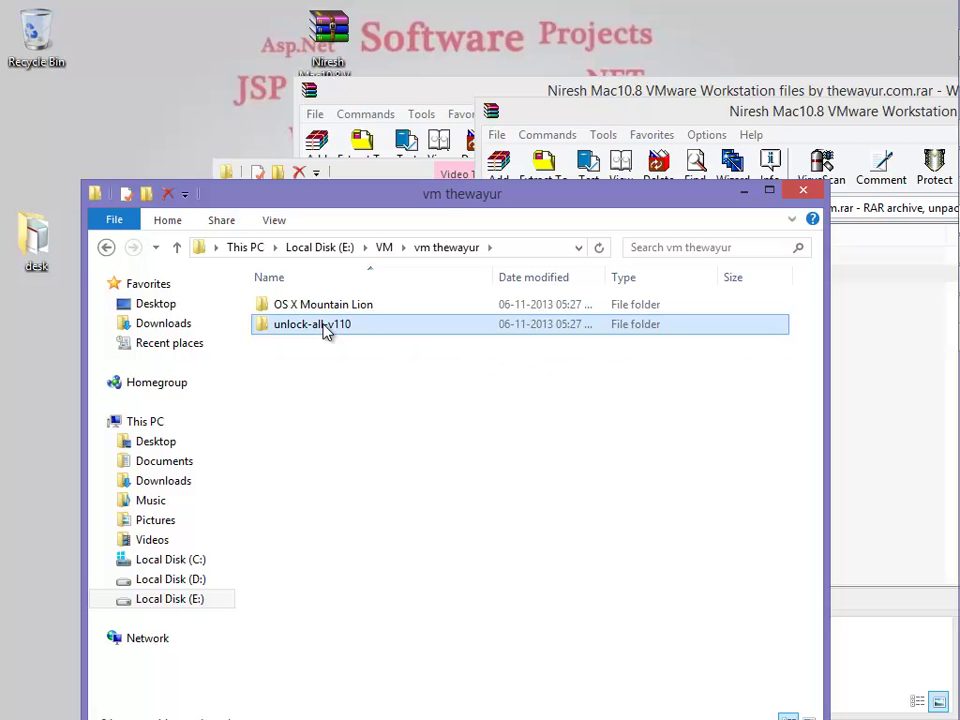
{"action": "left_click", "coordinate": [292, 384]}
{"action": "left_click", "coordinate": [288, 408]}
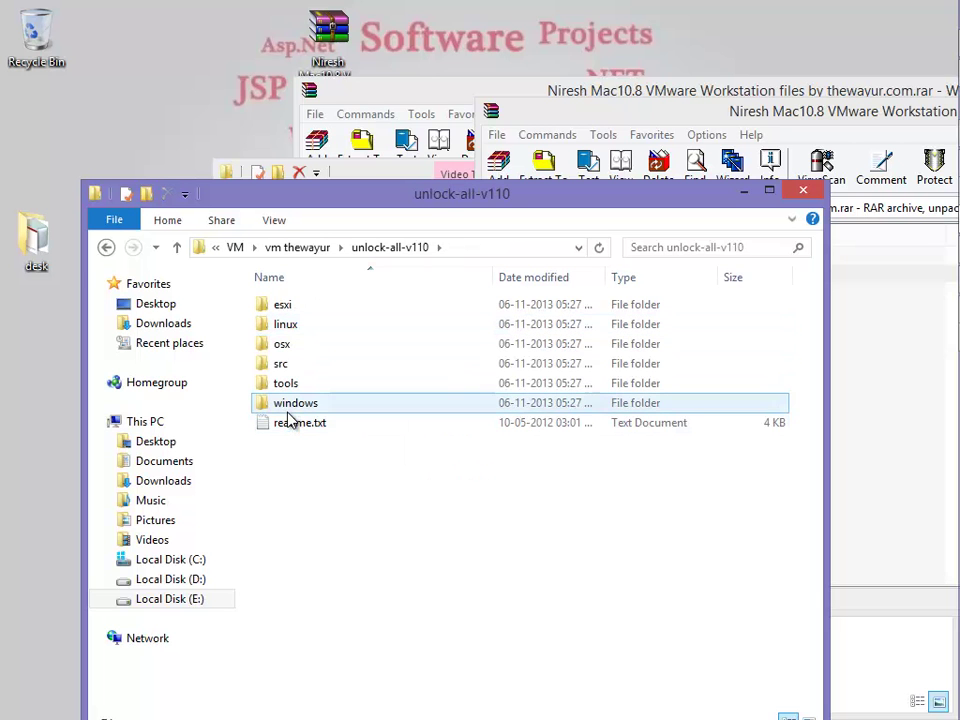
{"action": "double_click", "coordinate": [288, 408]}
{"action": "right_click", "coordinate": [297, 312]}
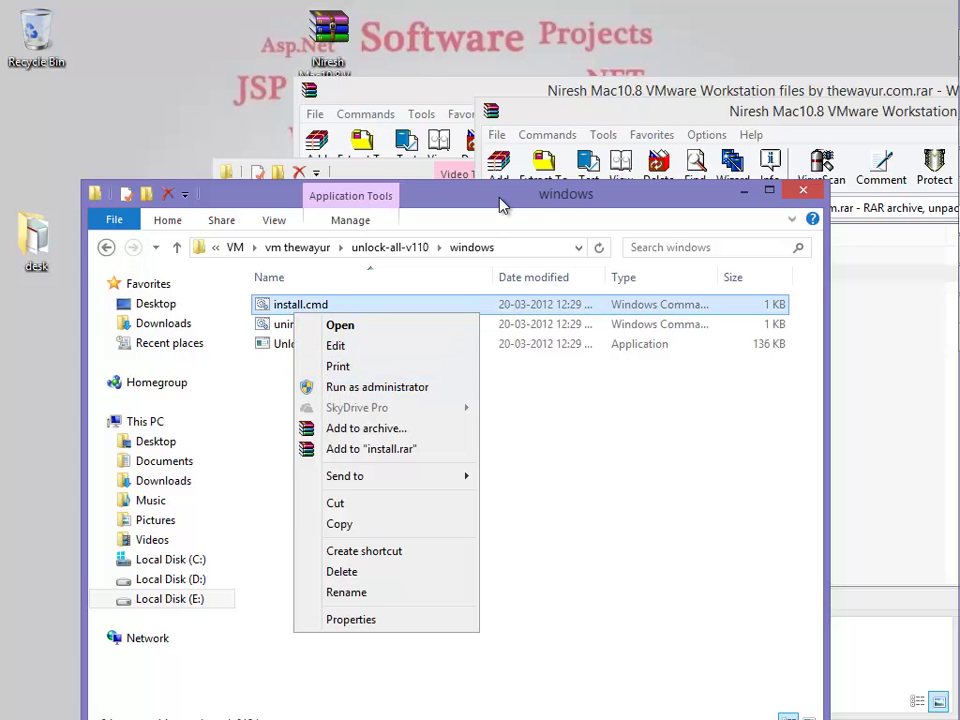
Move the two folder windows to uncover the VMware Workstation shortcut, check the hidden tray icons and return to the windows folder
{"action": "left_click_drag", "start_coordinate": [501, 206], "coordinate": [587, 320]}
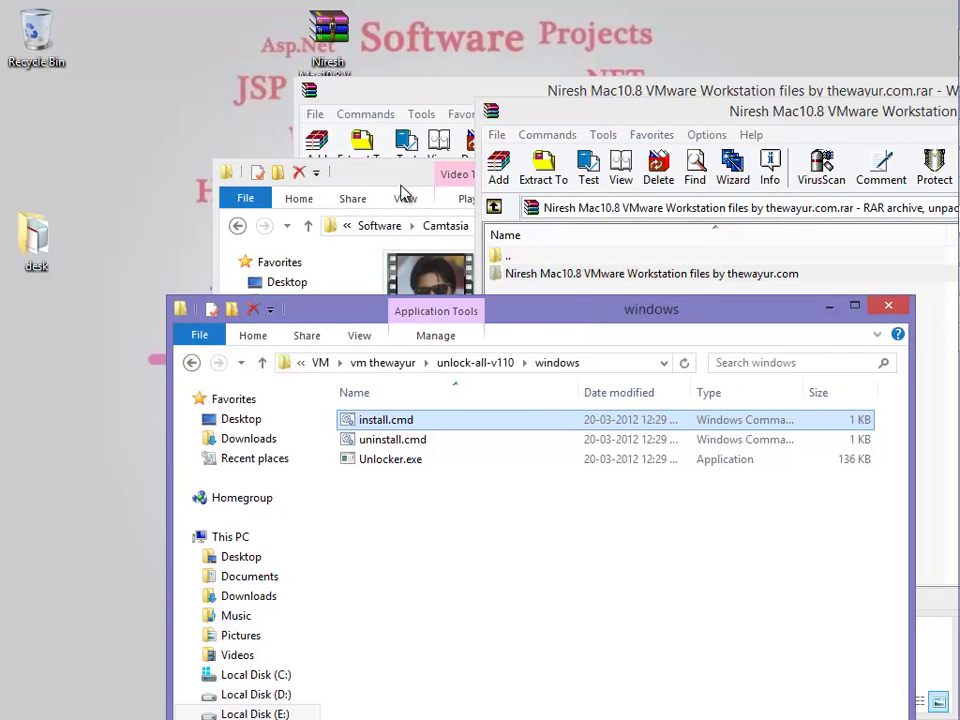
{"action": "left_click_drag", "start_coordinate": [404, 190], "coordinate": [688, 198]}
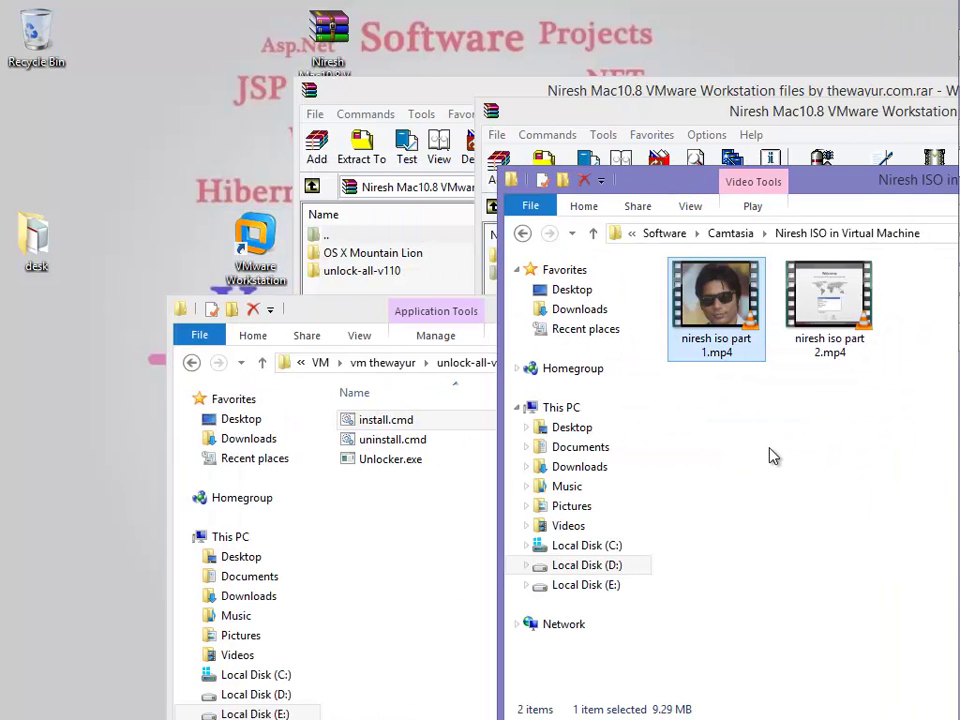
{"action": "mouse_move", "coordinate": [955, 683]}
{"action": "left_click", "coordinate": [890, 606]}
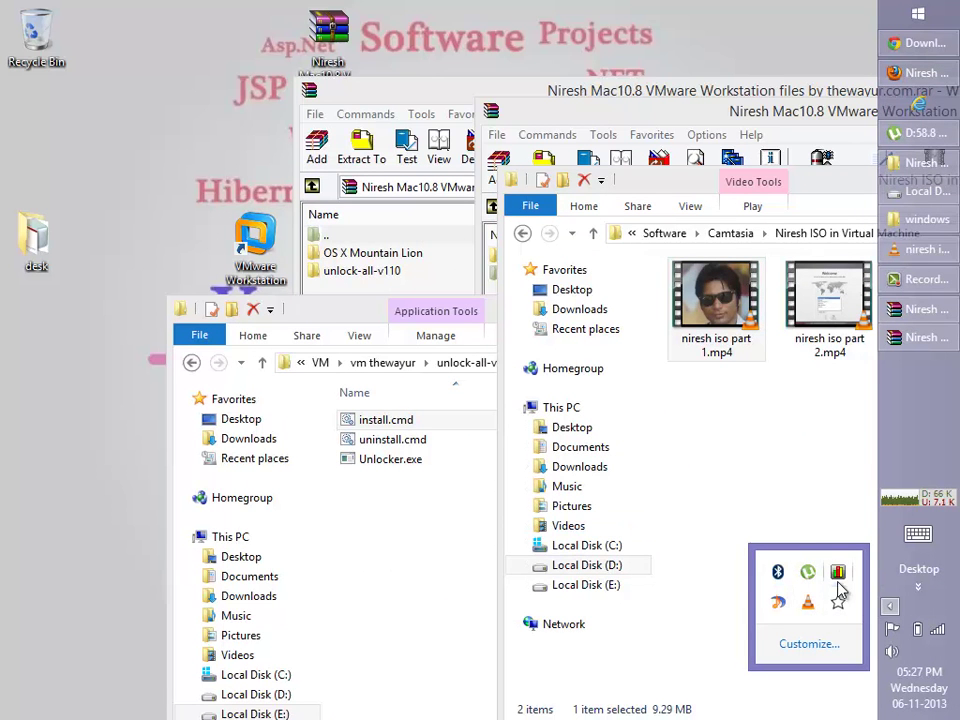
{"action": "left_click", "coordinate": [429, 519]}
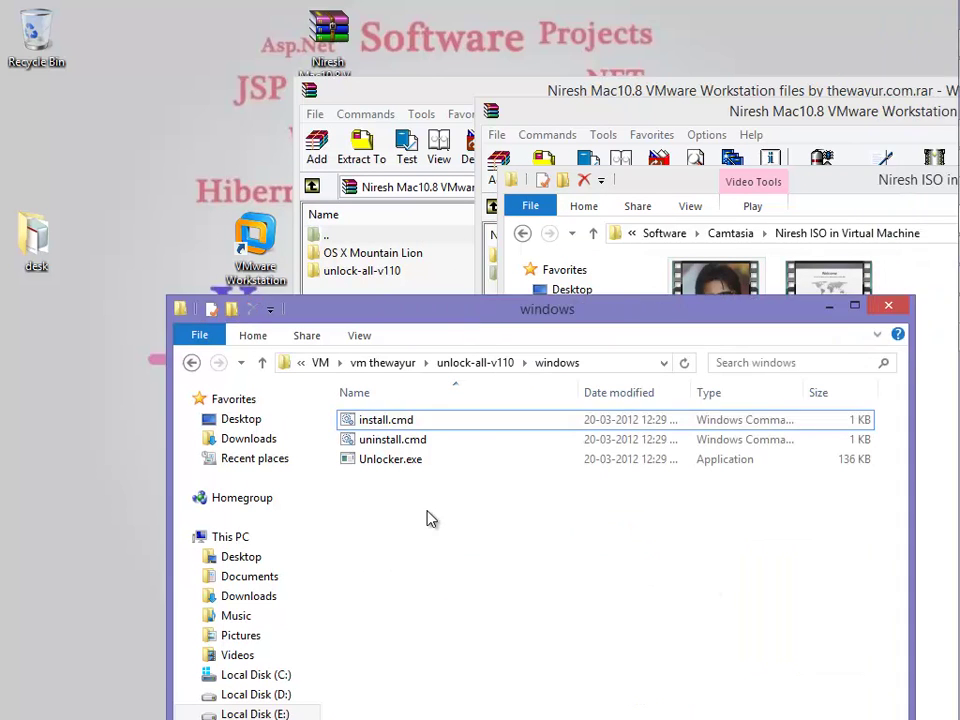
Show the Run as administrator option for install.cmd and select the VMware Workstation shortcut on the desktop
{"action": "left_click", "coordinate": [365, 428]}
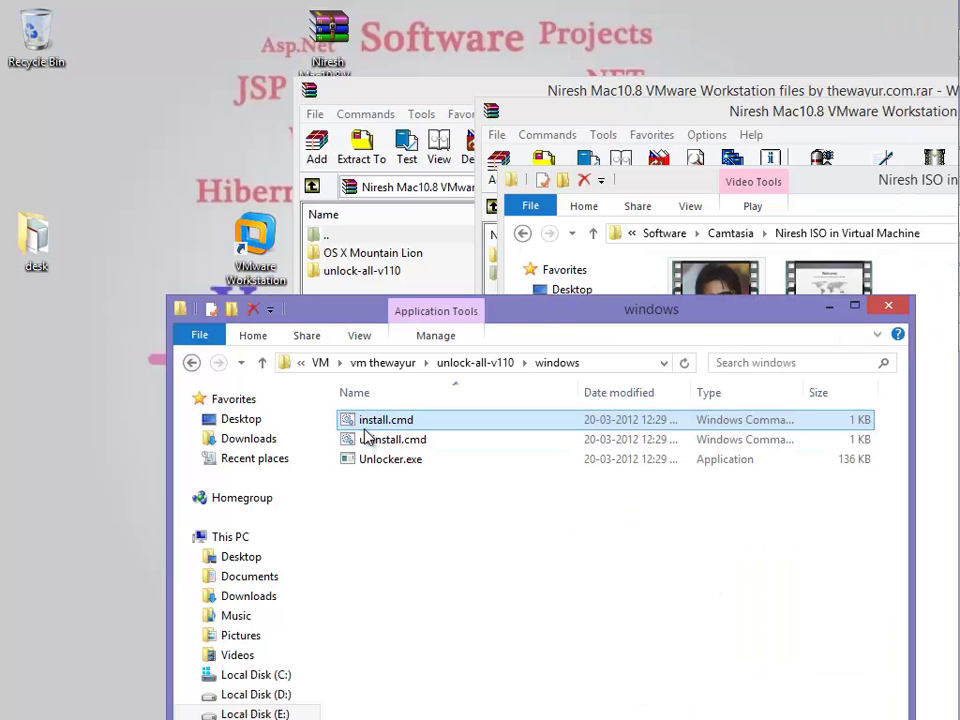
{"action": "right_click", "coordinate": [365, 428]}
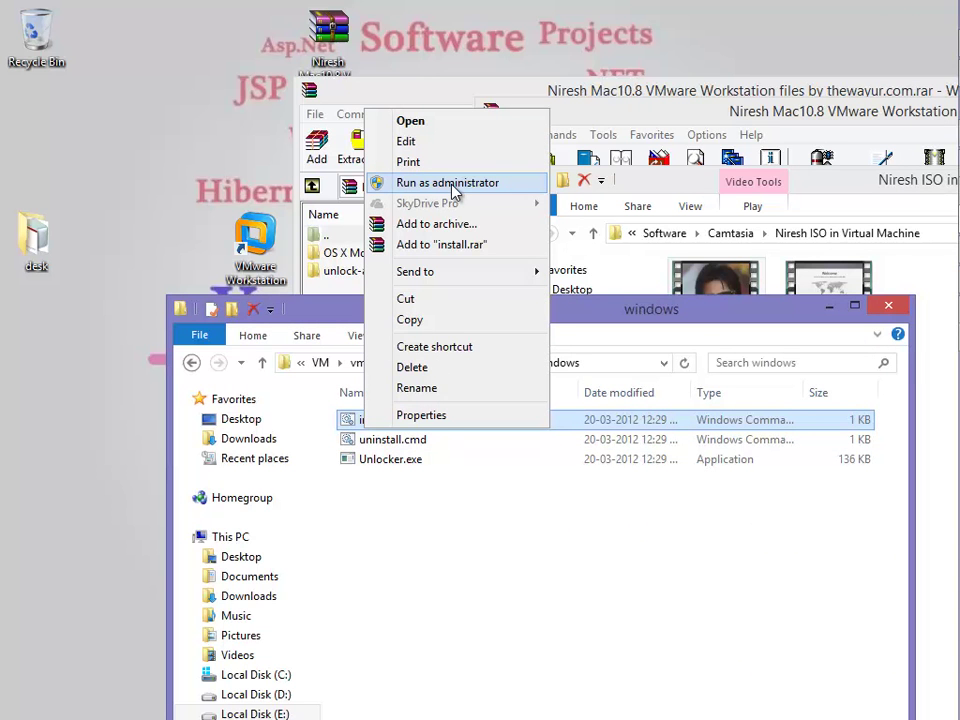
{"action": "left_click", "coordinate": [279, 235]}
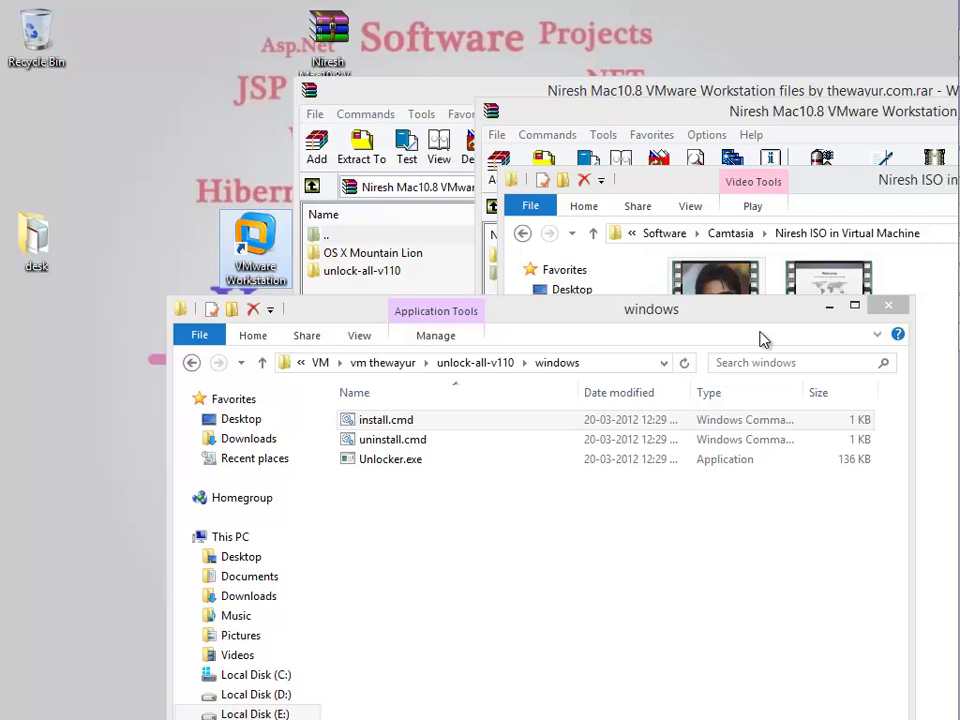
Open the OS X Mountain Lion folder inside vm thewayur and launch Mac OS X Lion.vmx in VMware Workstation
{"action": "left_click", "coordinate": [490, 363]}
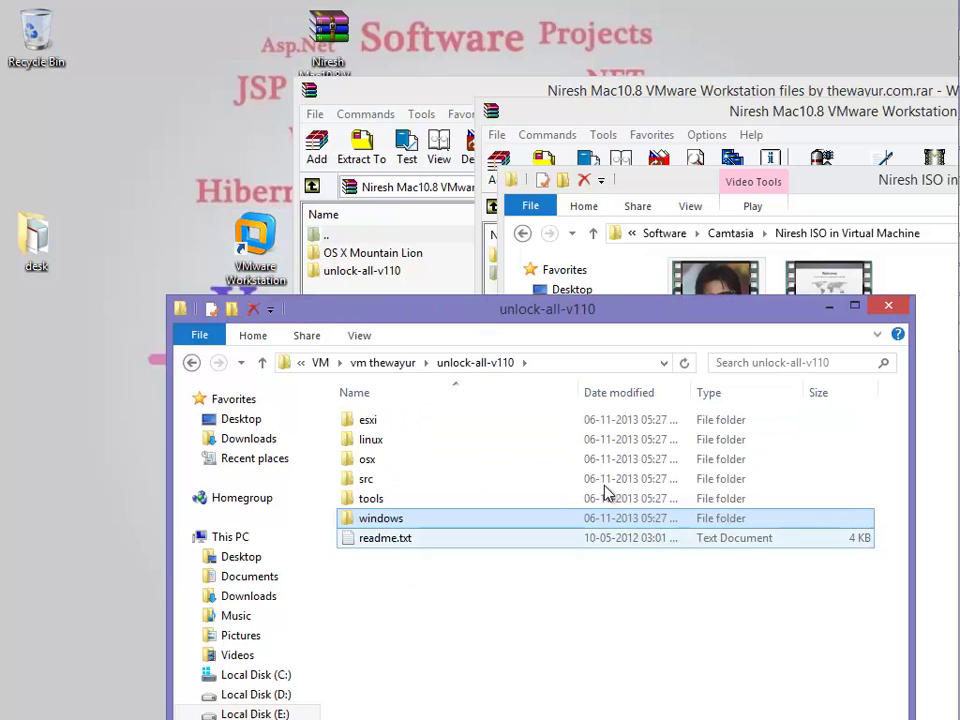
{"action": "left_click", "coordinate": [370, 365]}
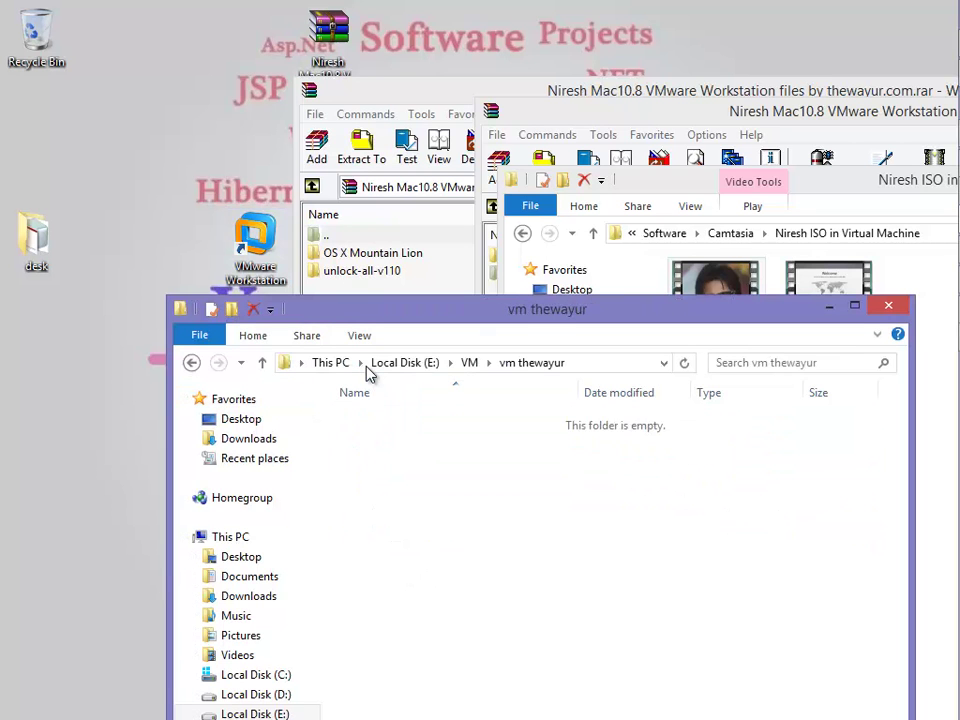
{"action": "left_click", "coordinate": [413, 423]}
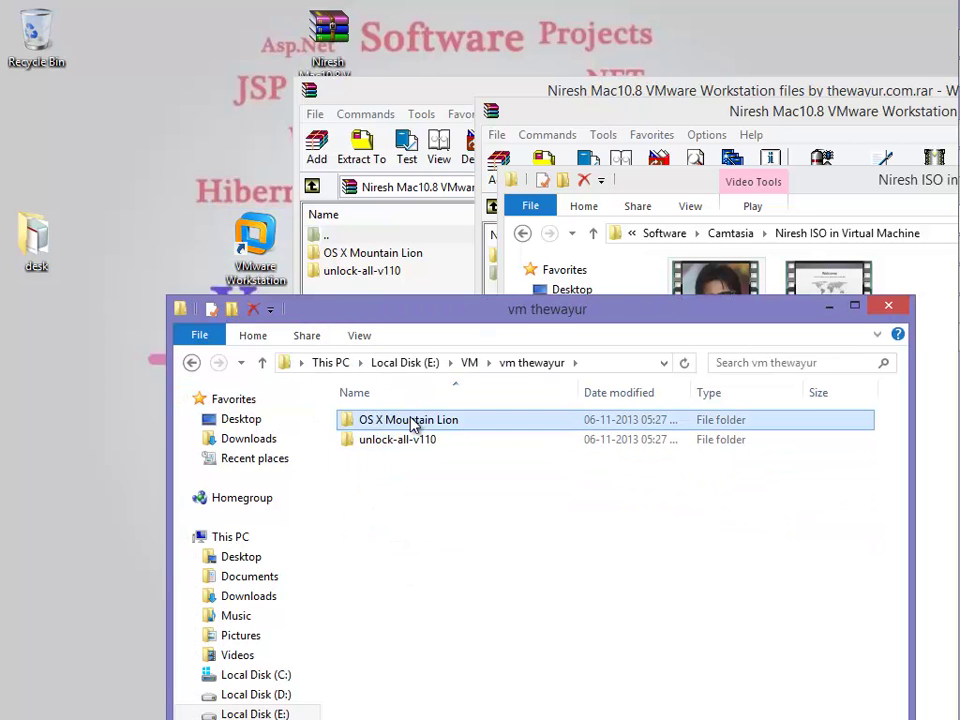
{"action": "double_click", "coordinate": [413, 423]}
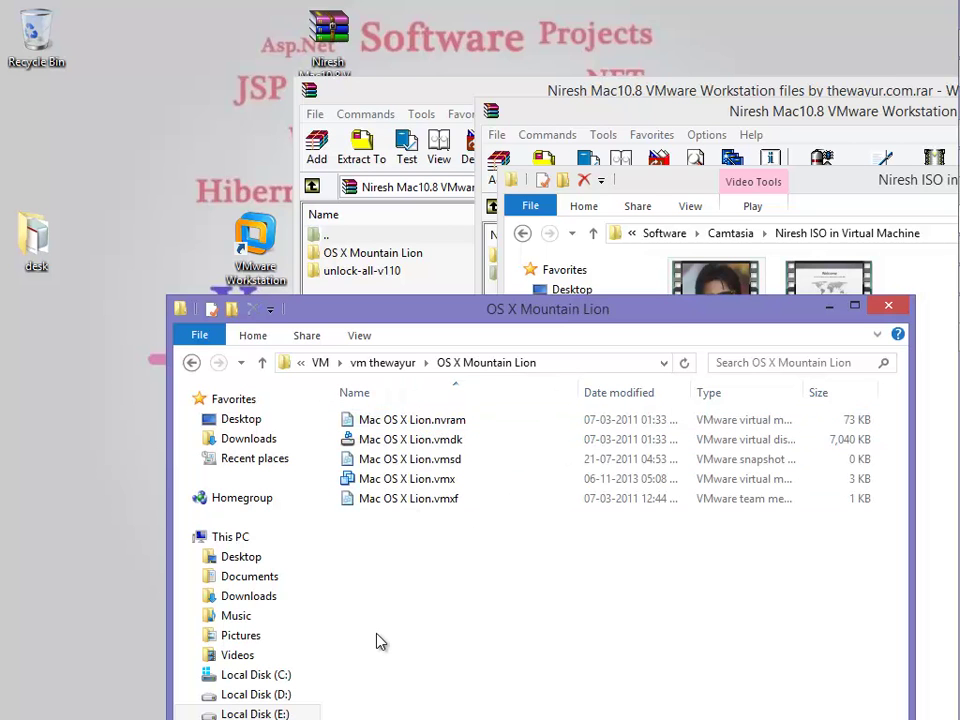
{"action": "left_click", "coordinate": [233, 245]}
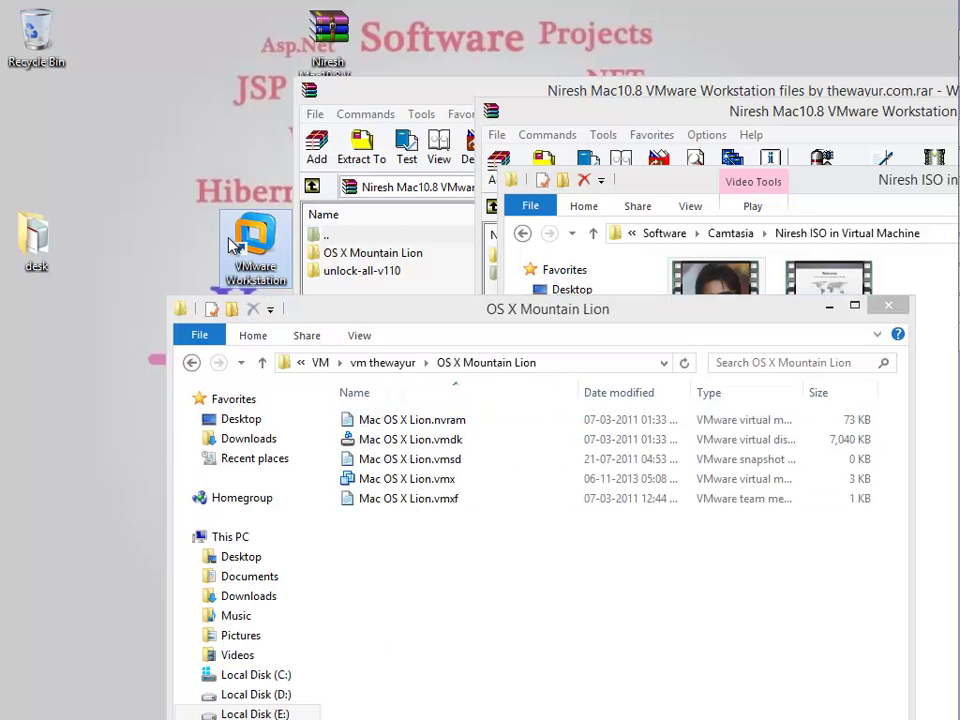
{"action": "left_click", "coordinate": [455, 447]}
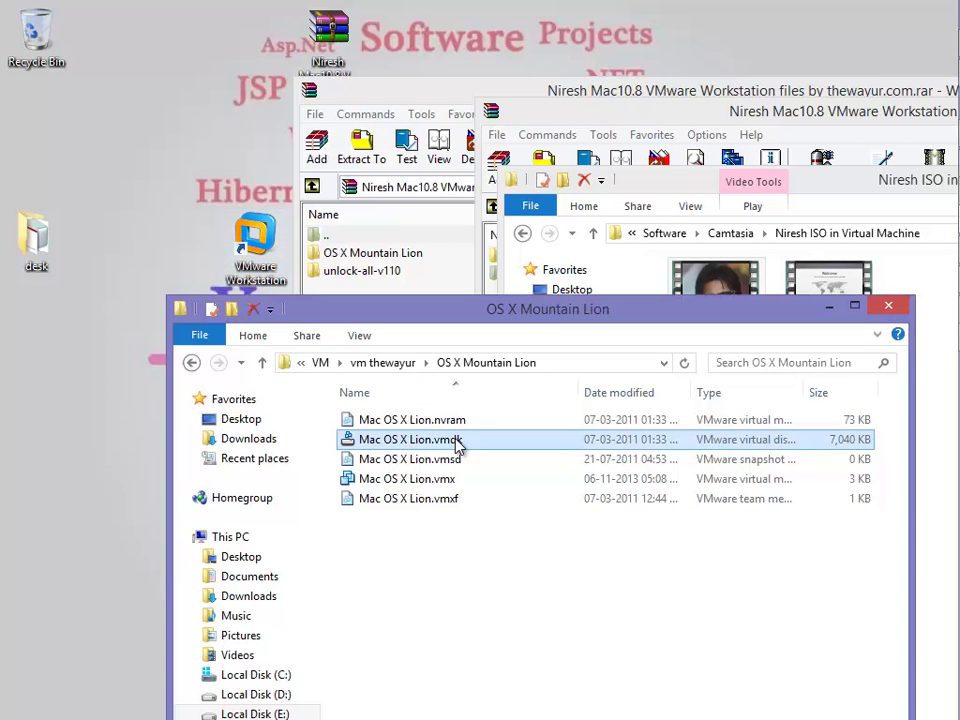
{"action": "left_click", "coordinate": [424, 483]}
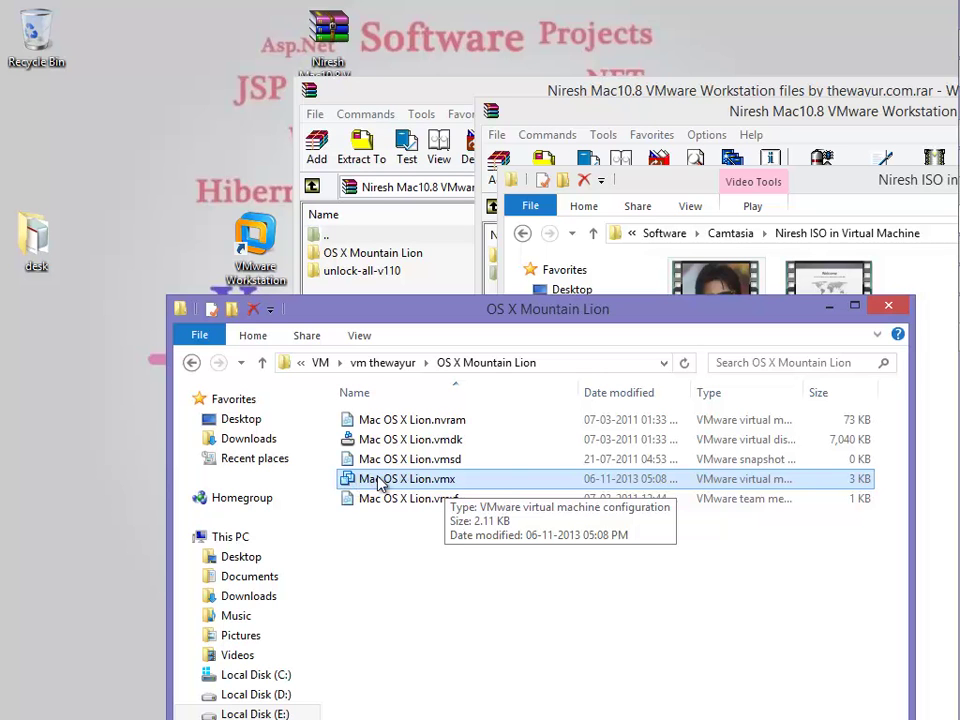
{"action": "double_click", "coordinate": [472, 483]}
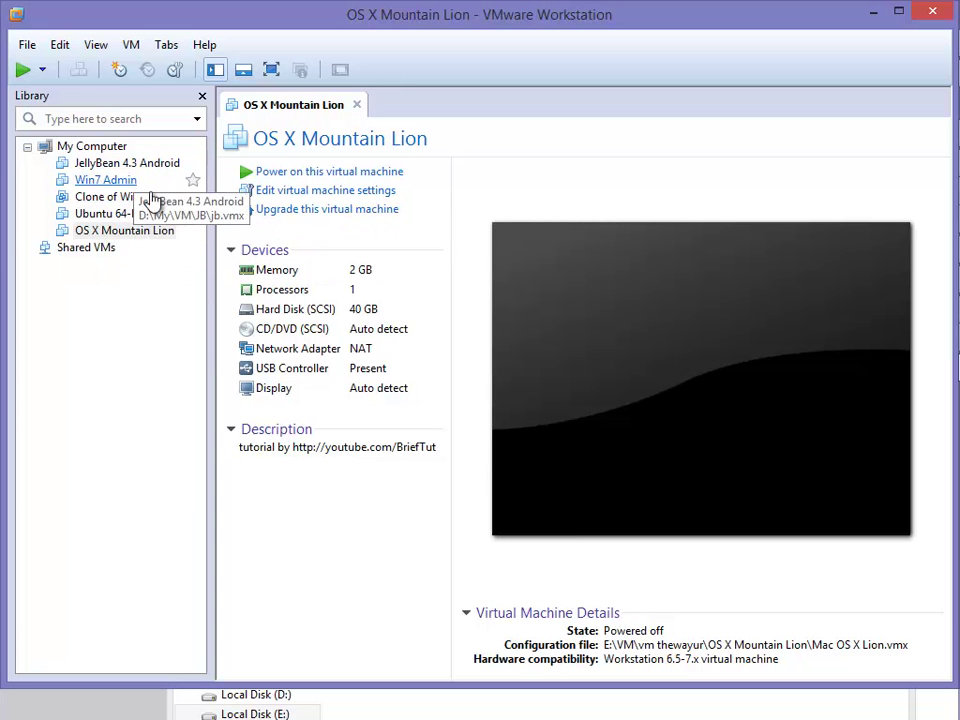
Open the settings of the OS X Mountain Lion virtual machine and adjust its memory allocation, finishing at 2 GB
{"action": "left_click", "coordinate": [308, 195]}
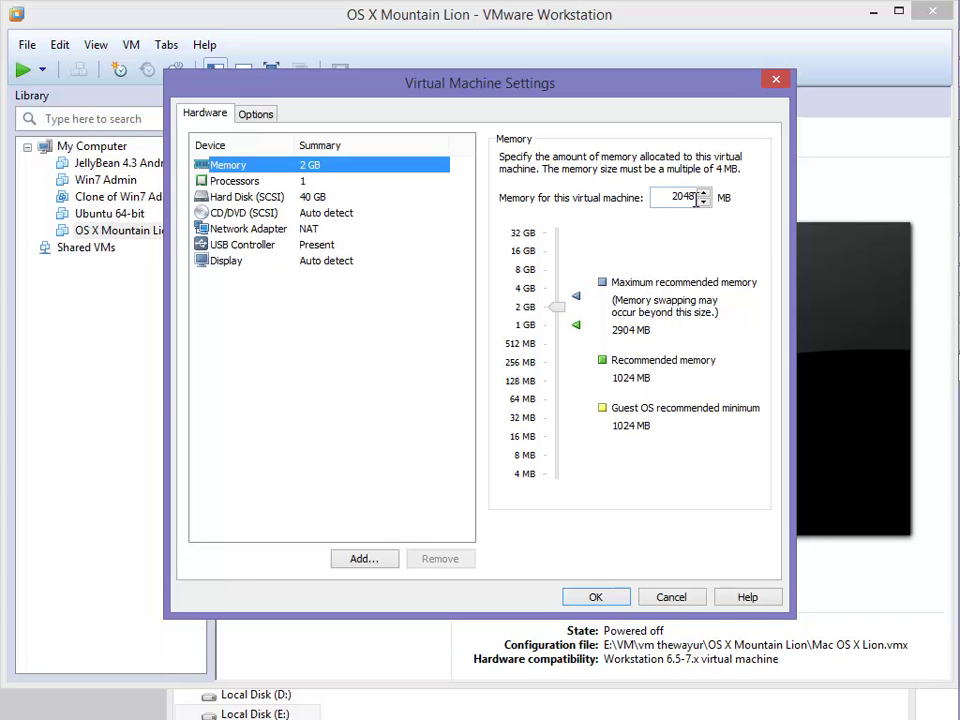
{"action": "left_click_drag", "start_coordinate": [696, 199], "coordinate": [661, 199]}
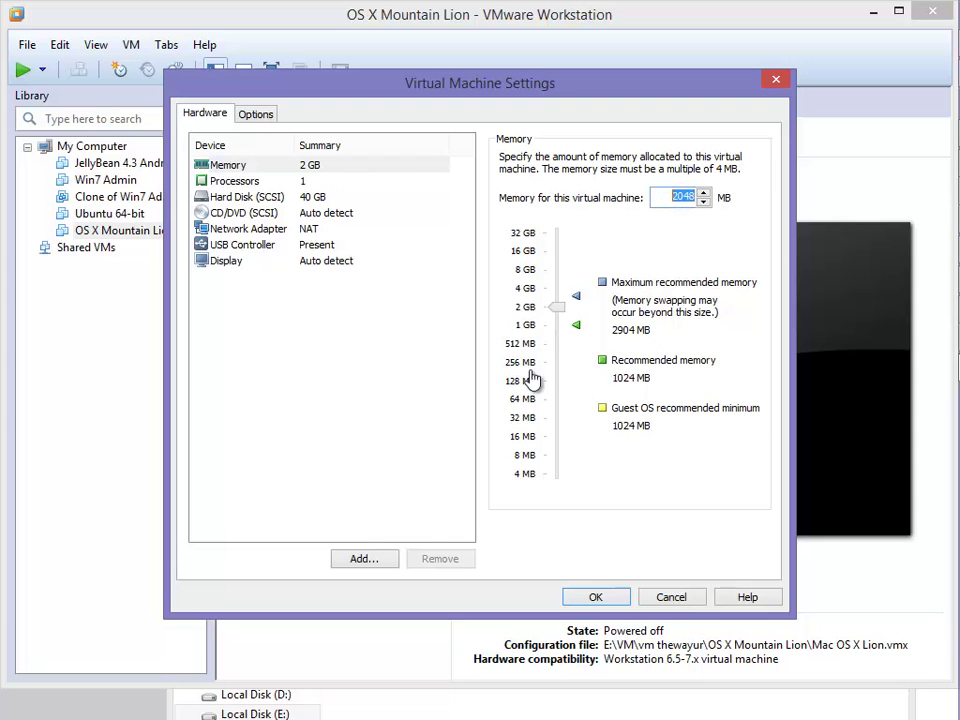
{"action": "mouse_move", "coordinate": [560, 313]}
{"action": "left_mouse_down"}
{"action": "mouse_move", "coordinate": [560, 298]}
{"action": "mouse_move", "coordinate": [561, 312]}
{"action": "left_mouse_up"}
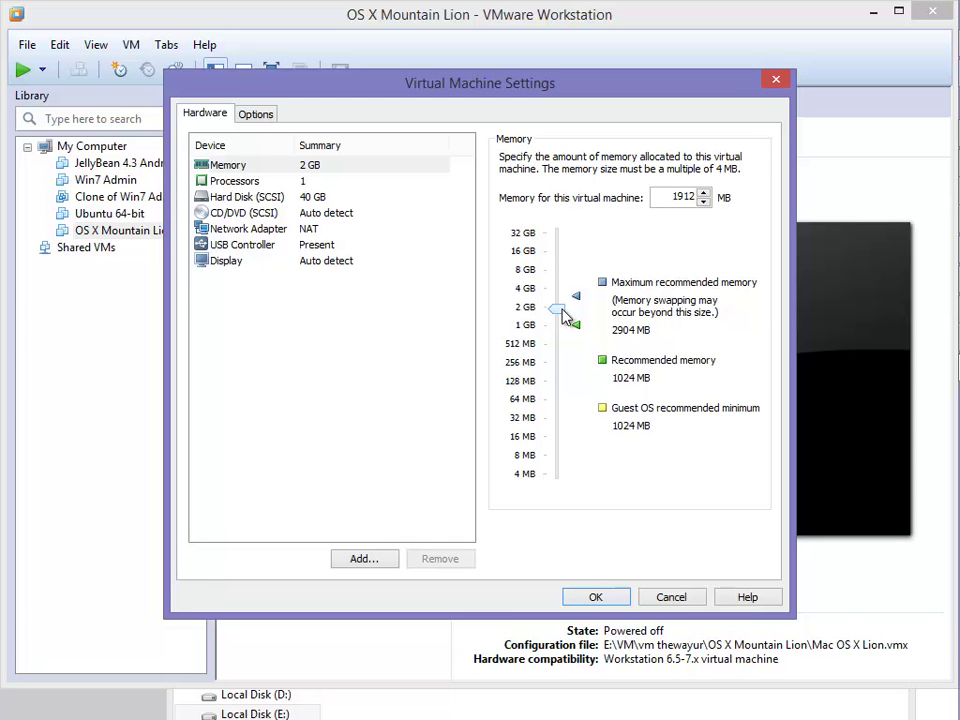
{"action": "left_click_drag", "start_coordinate": [565, 316], "coordinate": [559, 309]}
{"action": "mouse_move", "coordinate": [556, 305]}
{"action": "left_mouse_down"}
{"action": "mouse_move", "coordinate": [556, 297]}
{"action": "mouse_move", "coordinate": [558, 318]}
{"action": "left_mouse_up"}
{"action": "left_click_drag", "start_coordinate": [563, 316], "coordinate": [562, 335]}
{"action": "key", "text": "Up"}
Examine the available choices for the number of processors and cores per processor
{"action": "left_click", "coordinate": [305, 183]}
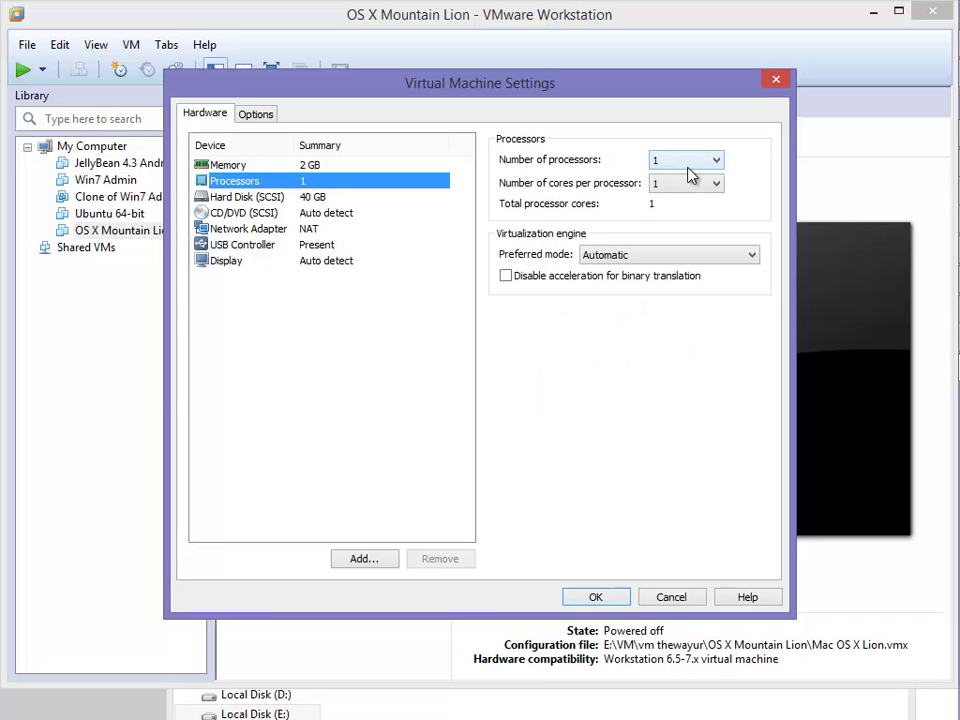
{"action": "left_click", "coordinate": [672, 187]}
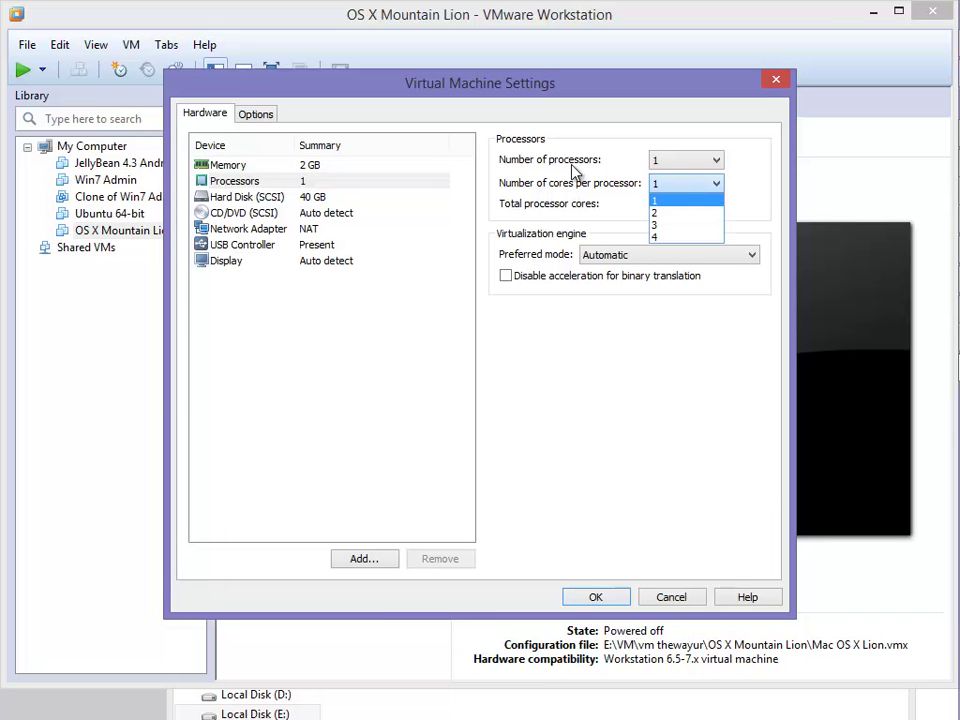
{"action": "left_click", "coordinate": [657, 168]}
{"action": "left_click", "coordinate": [657, 168]}
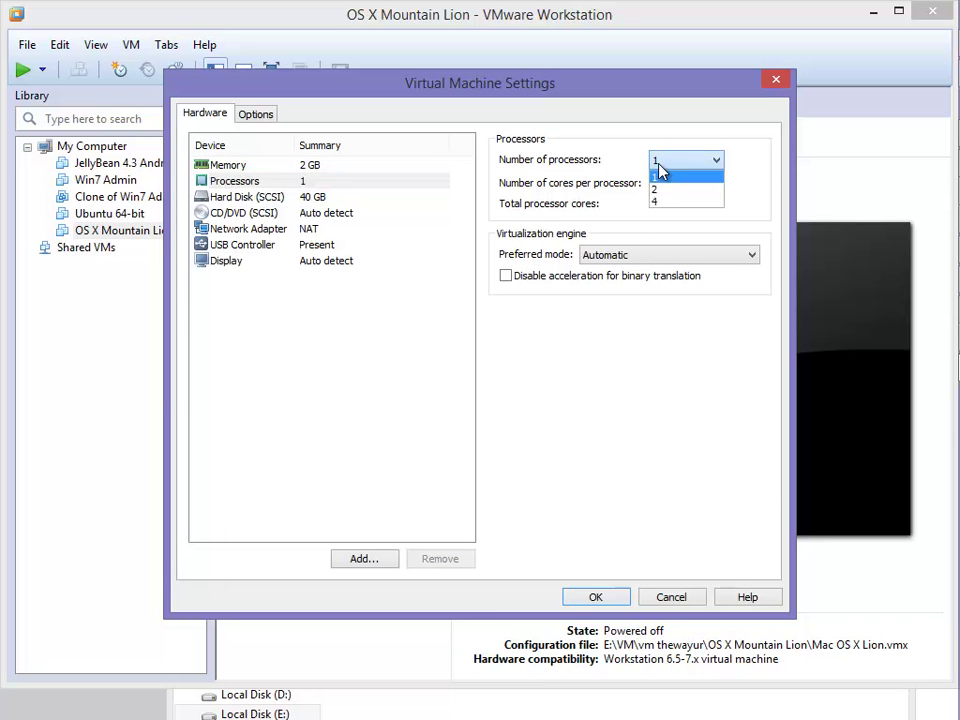
{"action": "left_click", "coordinate": [566, 167]}
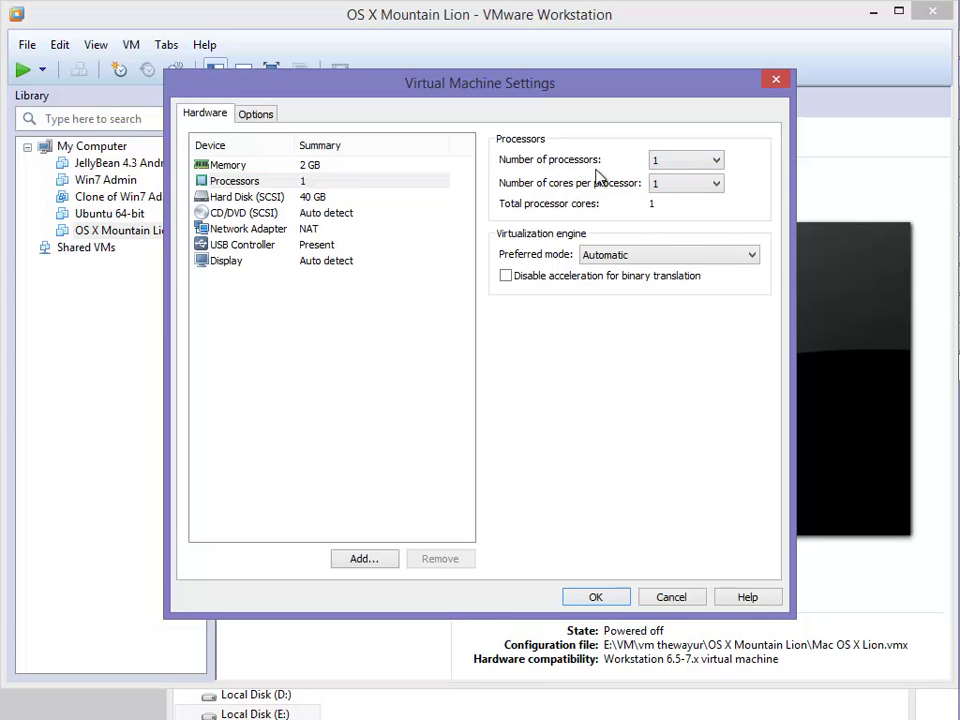
{"action": "left_click", "coordinate": [667, 163]}
{"action": "left_click", "coordinate": [617, 160]}
Check the host computer's processor in its system properties and set the virtual machine's cores per processor to 2
{"action": "key", "text": "super+e"}
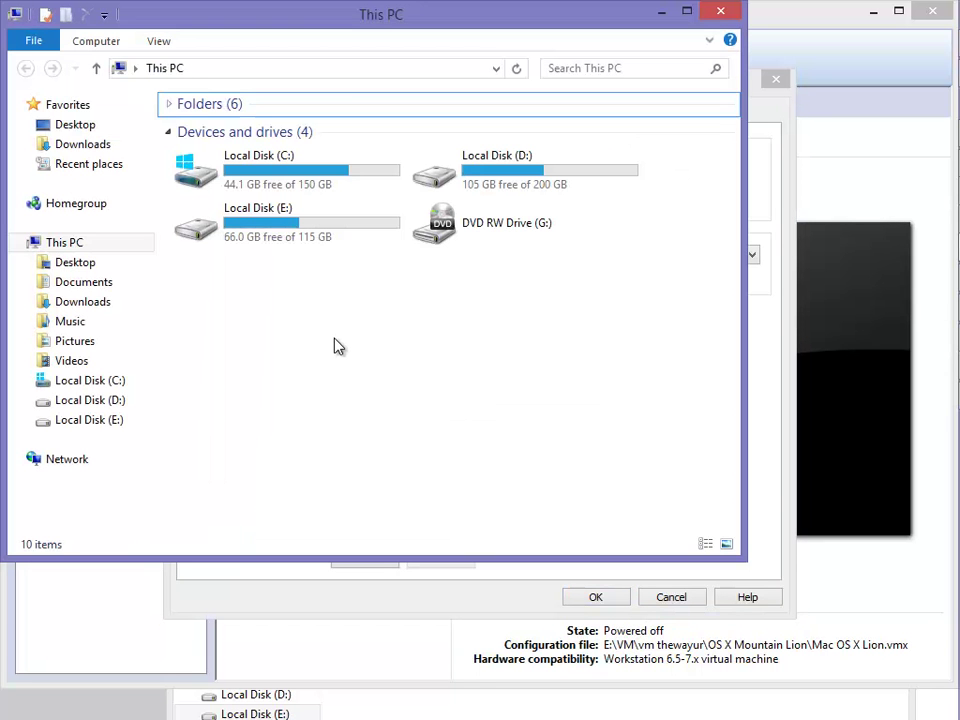
{"action": "right_click", "coordinate": [107, 247]}
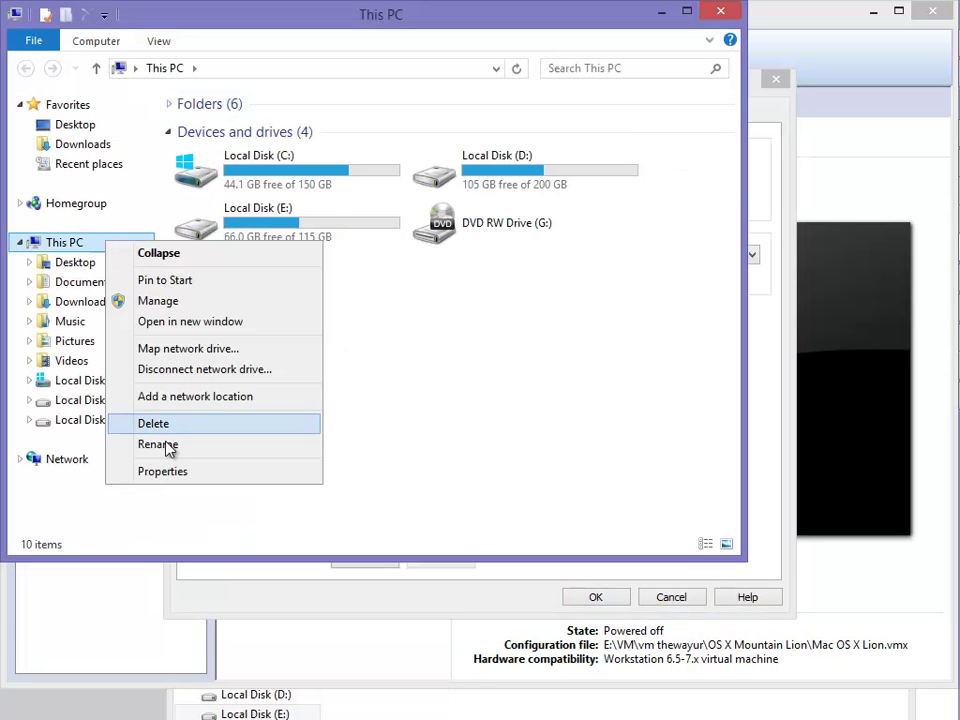
{"action": "left_click", "coordinate": [150, 470]}
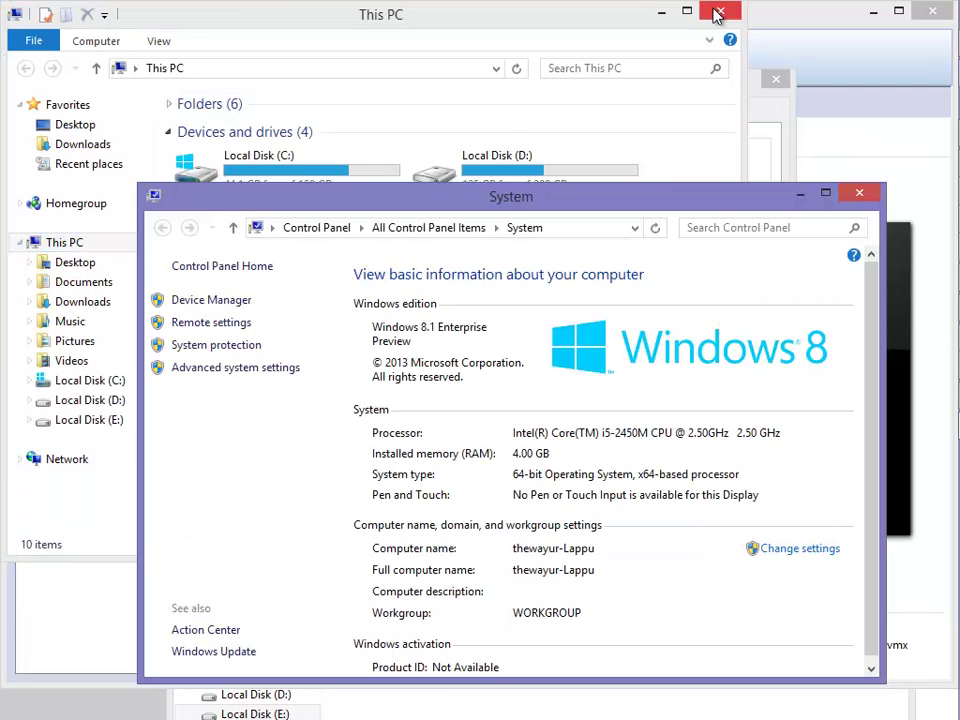
{"action": "left_click", "coordinate": [720, 13]}
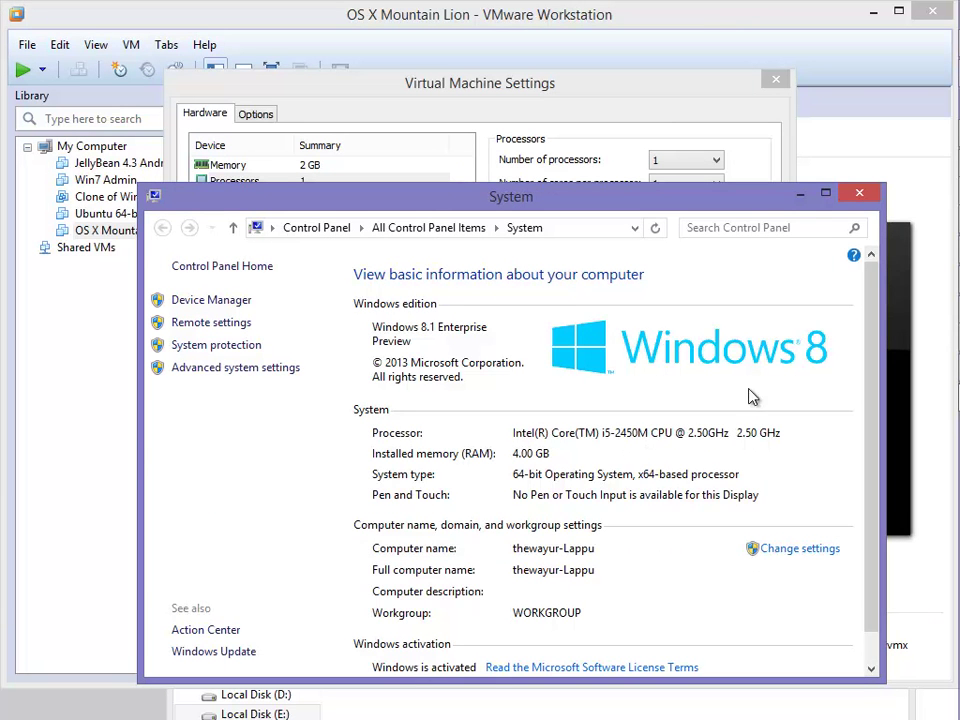
{"action": "left_click", "coordinate": [860, 199]}
{"action": "left_click", "coordinate": [690, 183]}
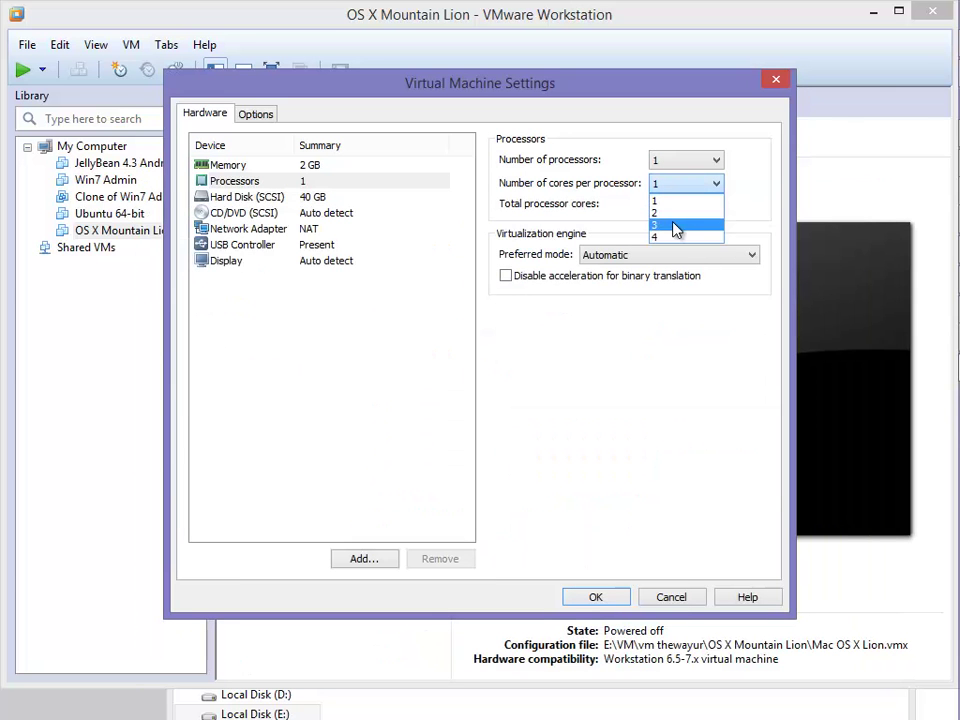
{"action": "left_click", "coordinate": [674, 212]}
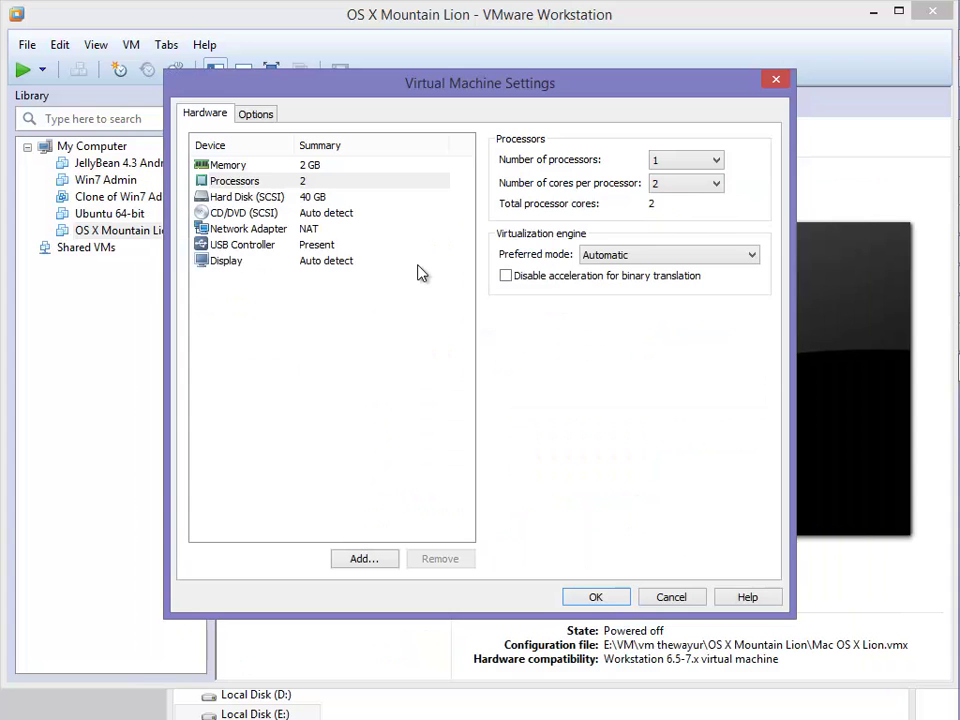
Set the CD/DVD drive to use the ISO image Niresh's 10.8.2 Installer.iso from D:\os\Niresh's OS X 10.8.2
{"action": "left_click", "coordinate": [316, 213]}
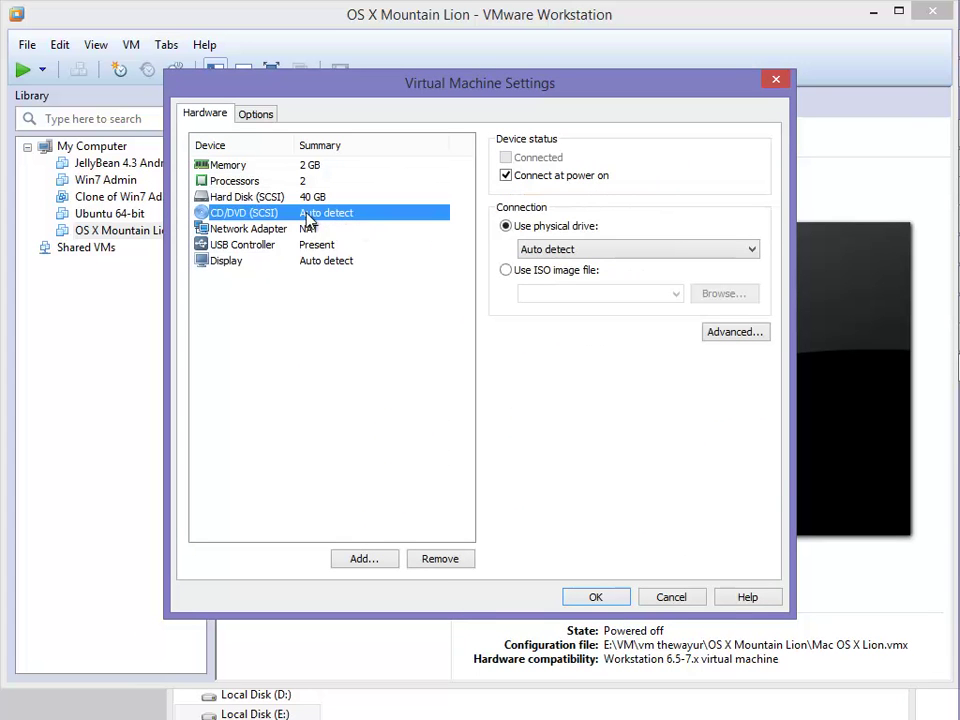
{"action": "left_click", "coordinate": [515, 271]}
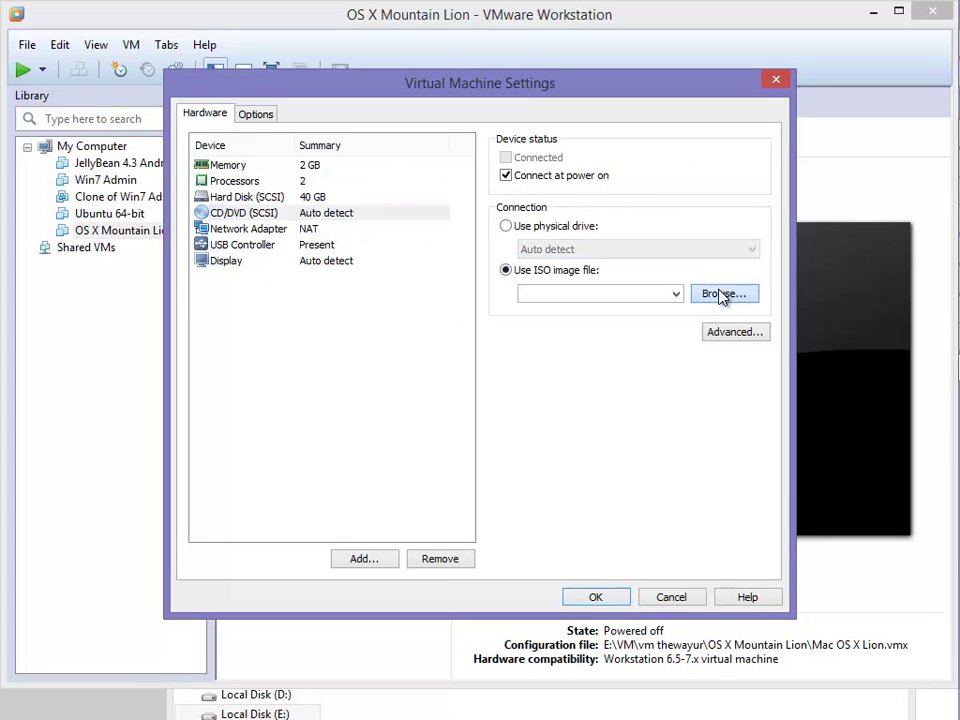
{"action": "left_click", "coordinate": [720, 293]}
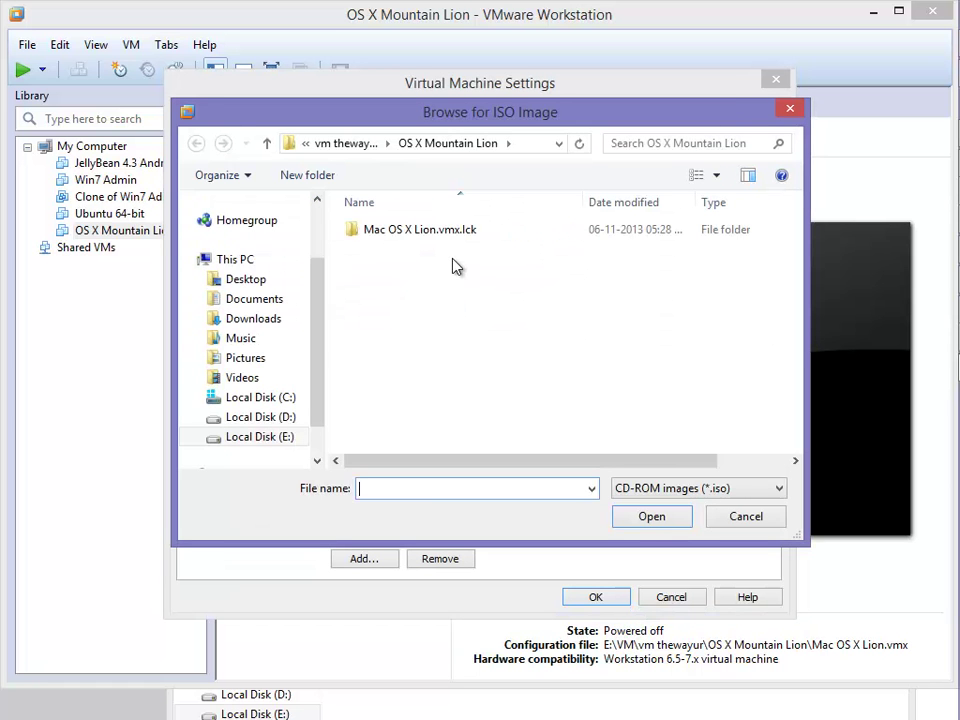
{"action": "left_click", "coordinate": [284, 420]}
{"action": "double_click", "coordinate": [394, 346]}
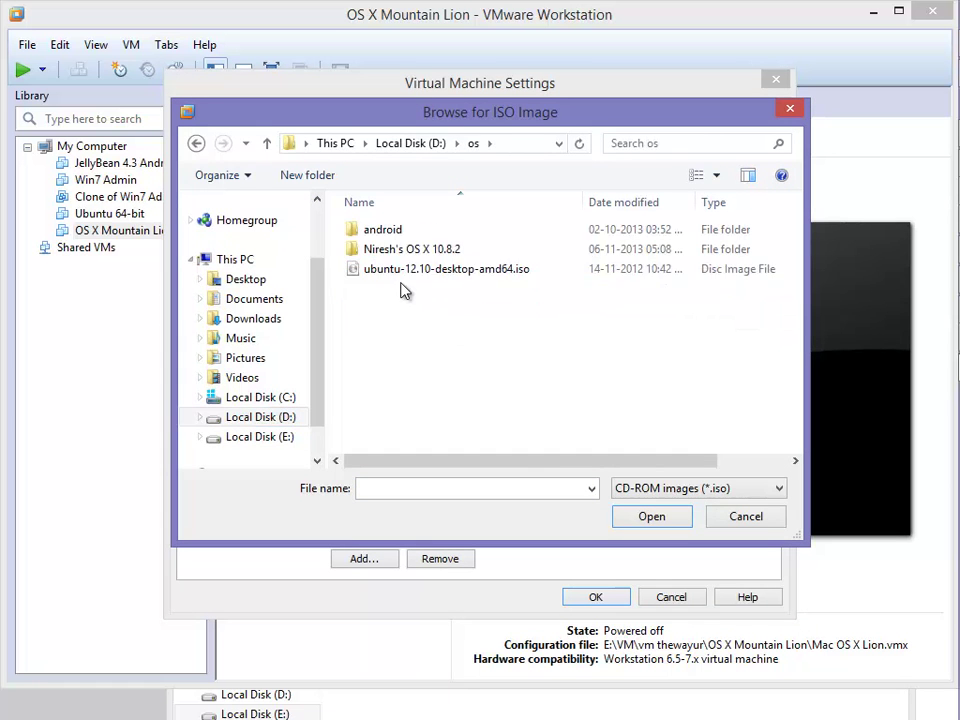
{"action": "double_click", "coordinate": [413, 250]}
{"action": "left_click", "coordinate": [445, 278]}
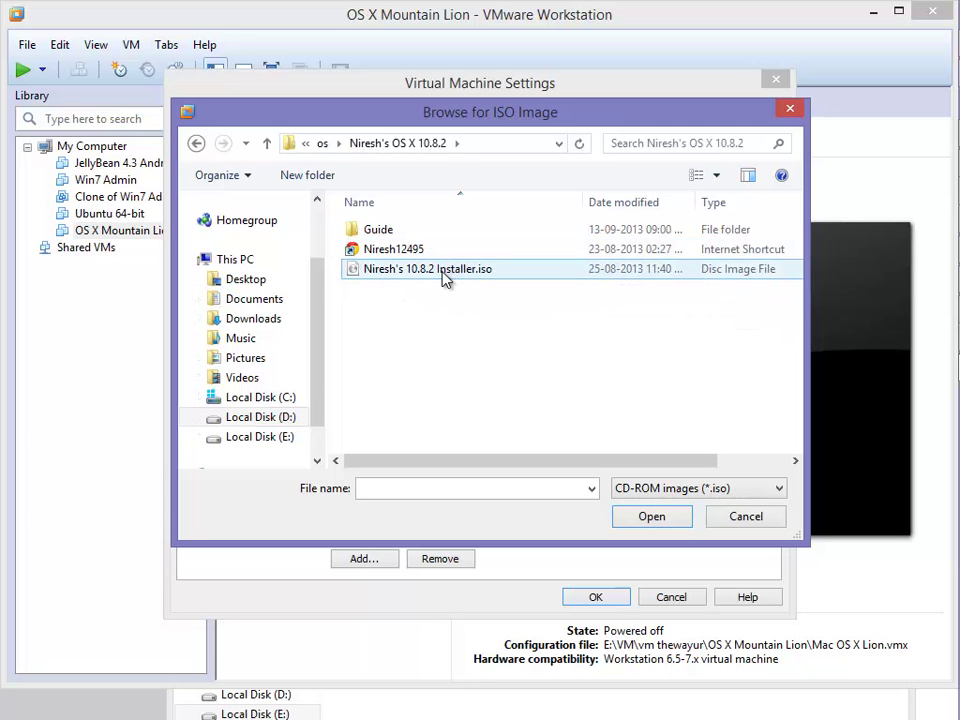
{"action": "left_click", "coordinate": [444, 278]}
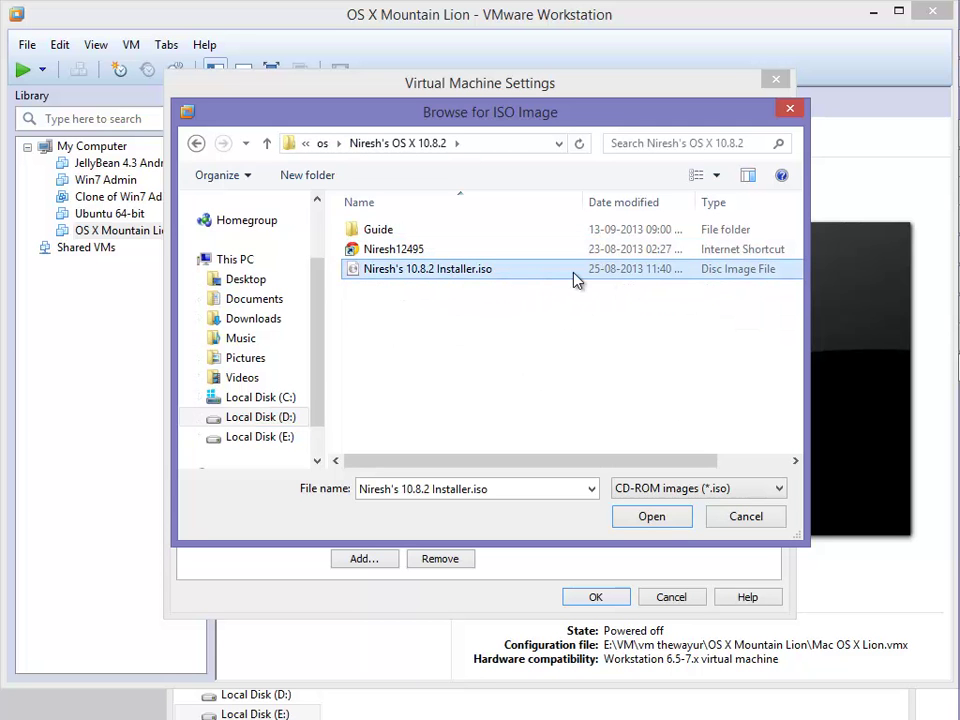
{"action": "left_click", "coordinate": [673, 520]}
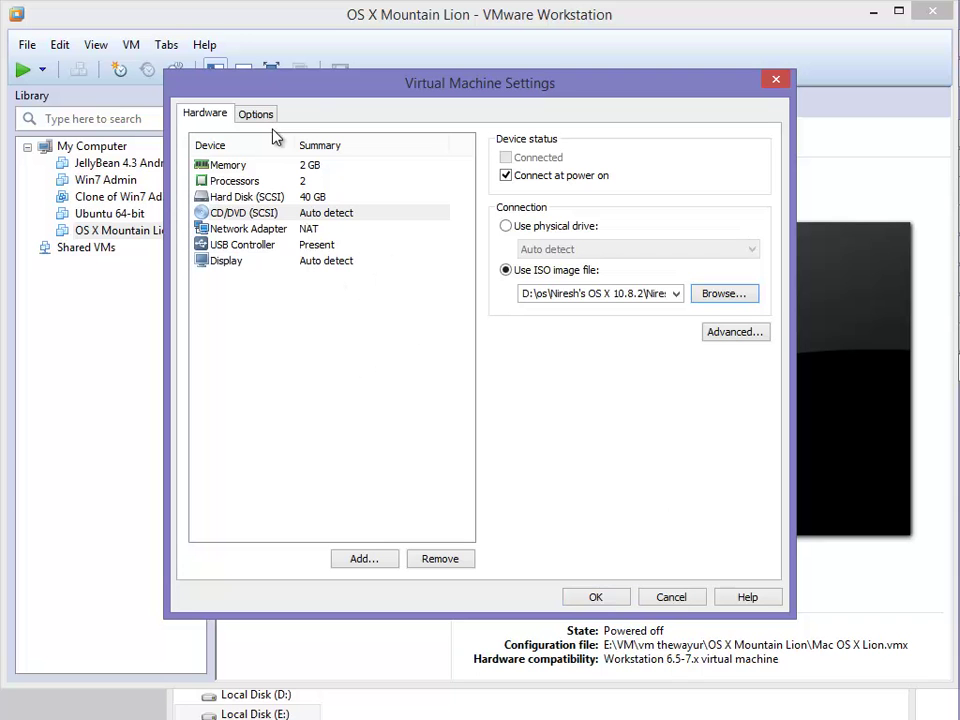
Enable 3D graphics acceleration for the display and save the virtual machine settings
{"action": "left_click", "coordinate": [355, 263]}
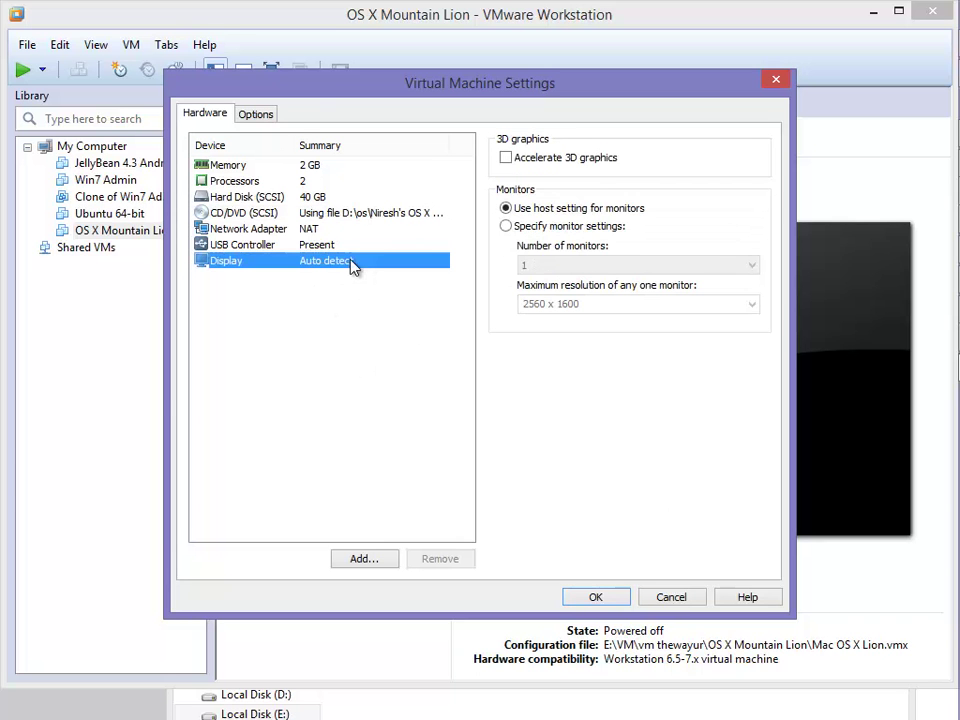
{"action": "left_click", "coordinate": [557, 165]}
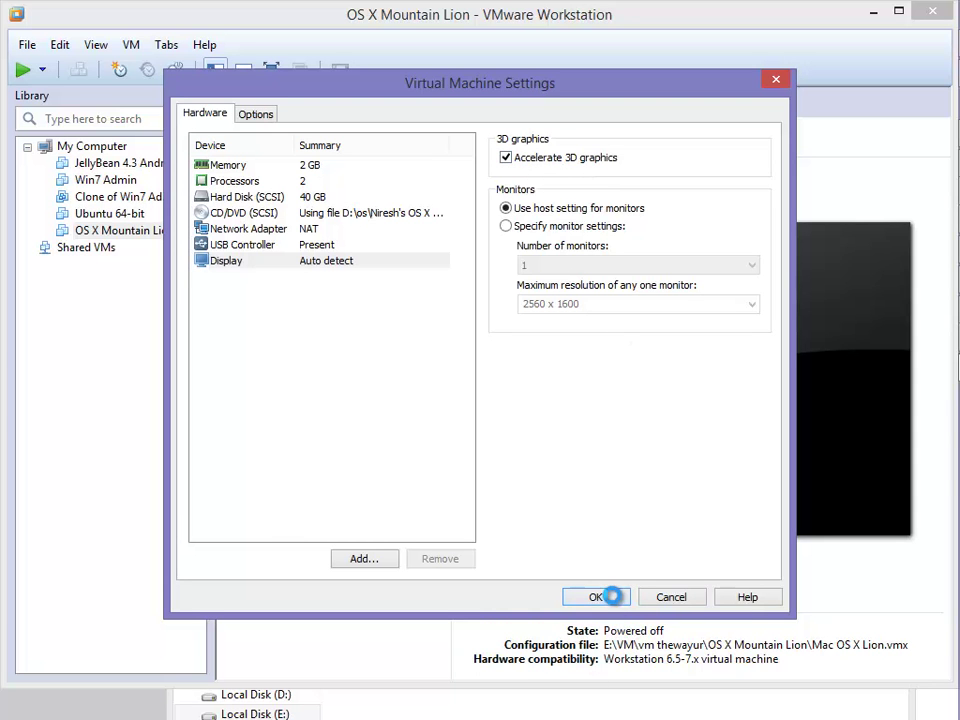
{"action": "left_click", "coordinate": [613, 597]}
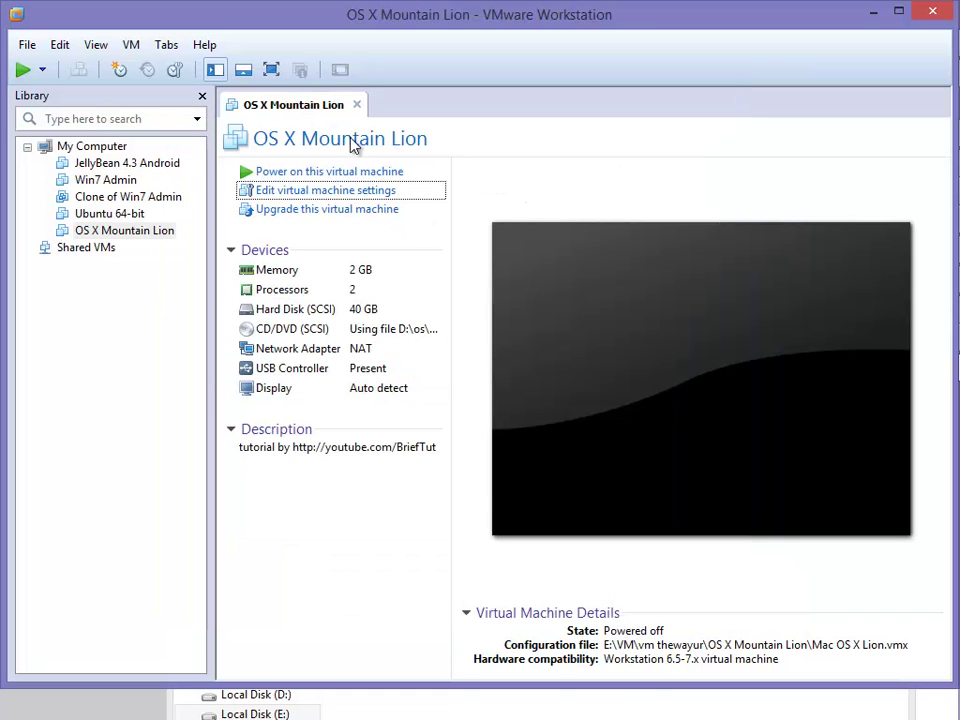
Power on the virtual machine as a copied one, keep its CD-ROM connected and boot from Niresh's 10.8.2 Installer
{"action": "left_click", "coordinate": [316, 174]}
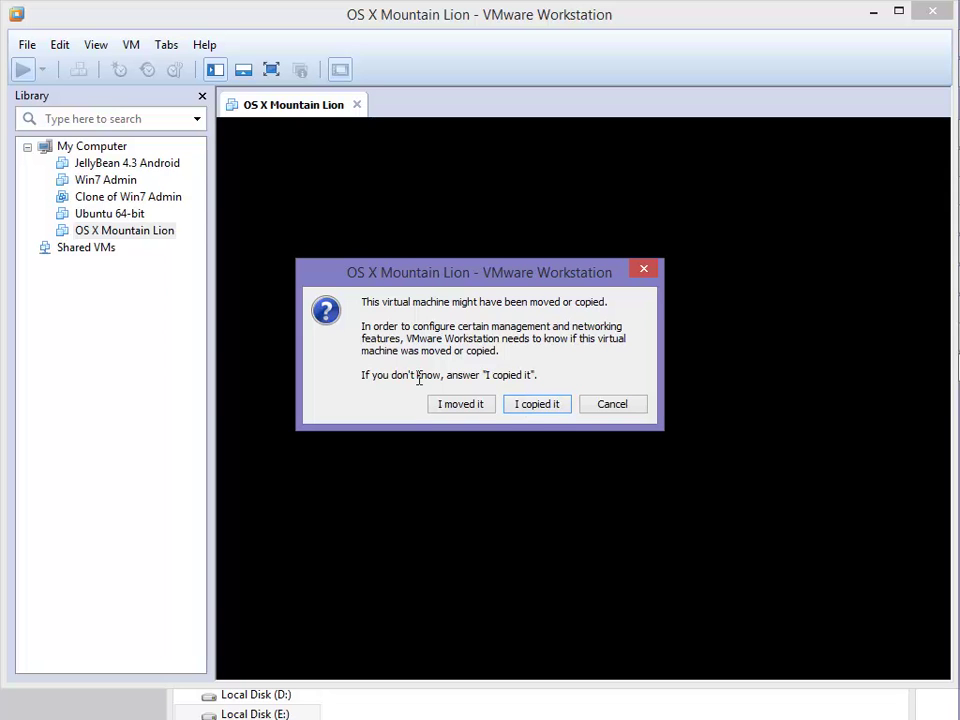
{"action": "left_click", "coordinate": [537, 404]}
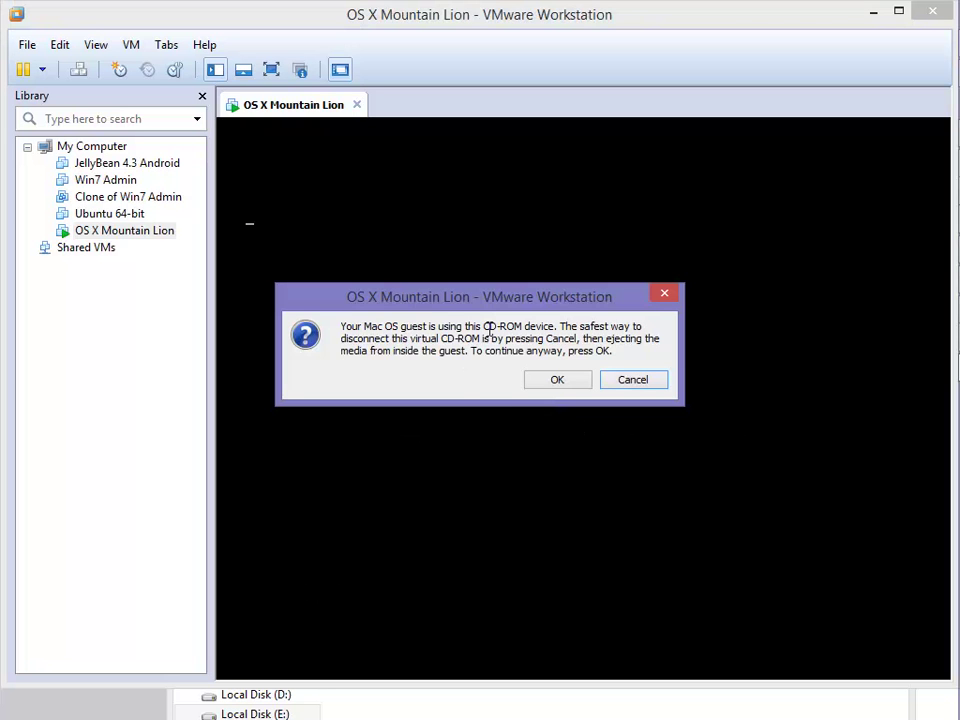
{"action": "left_click", "coordinate": [618, 386]}
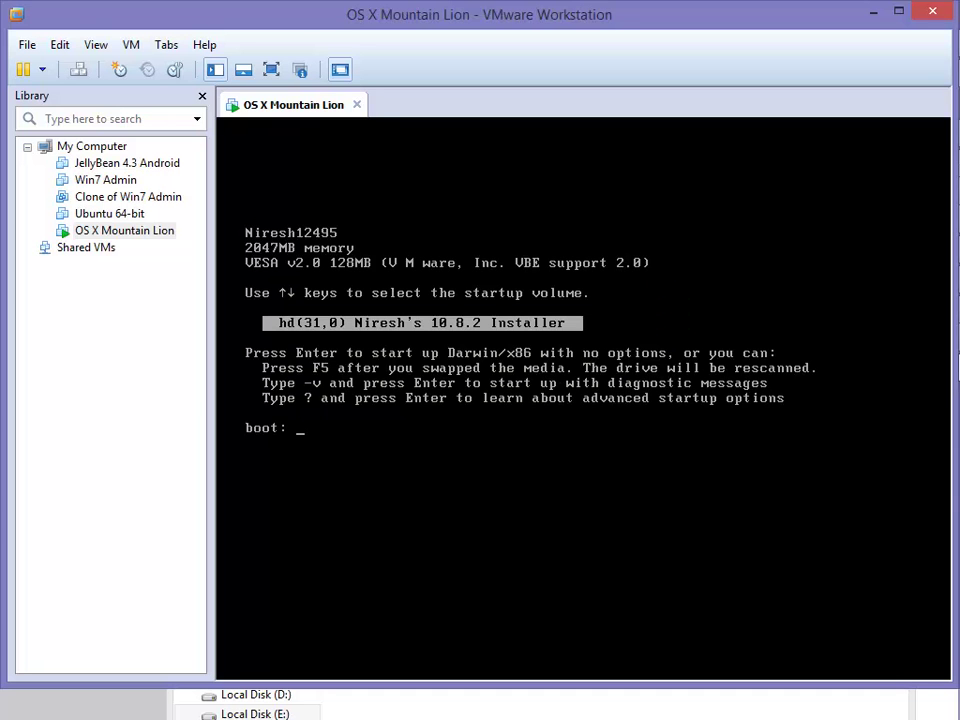
{"action": "key", "text": "Return"}
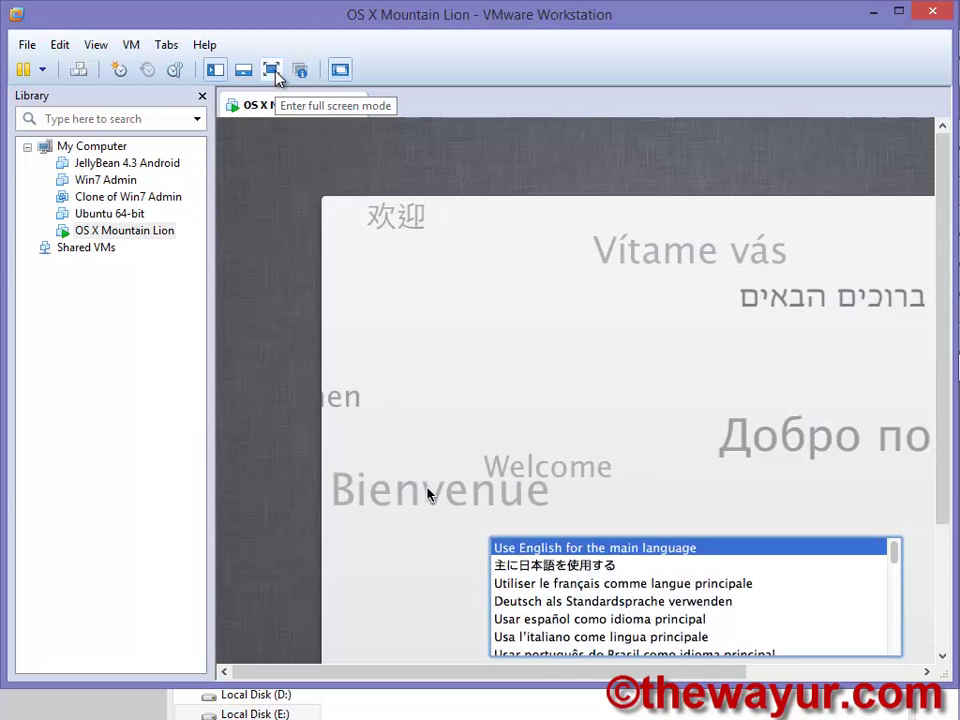
Show the virtual machine in full screen and continue the installer with English as the main language
{"action": "left_click", "coordinate": [272, 70]}
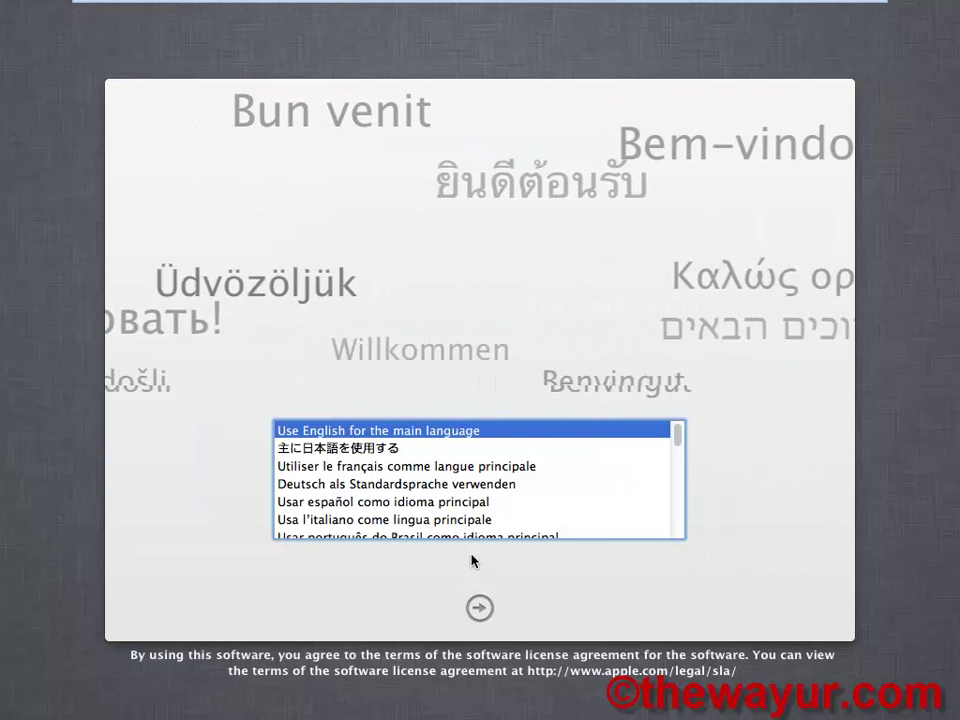
{"action": "left_click", "coordinate": [484, 612]}
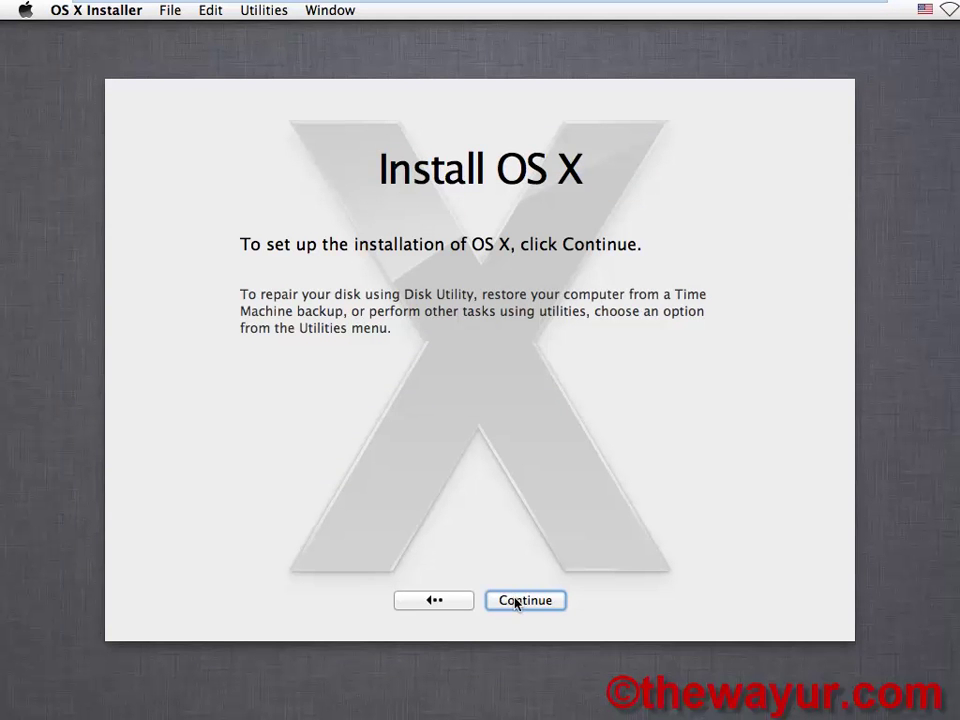
Open Disk Utility from the OS X installer and select the 42.95 GB VMware disk
{"action": "left_click", "coordinate": [262, 11]}
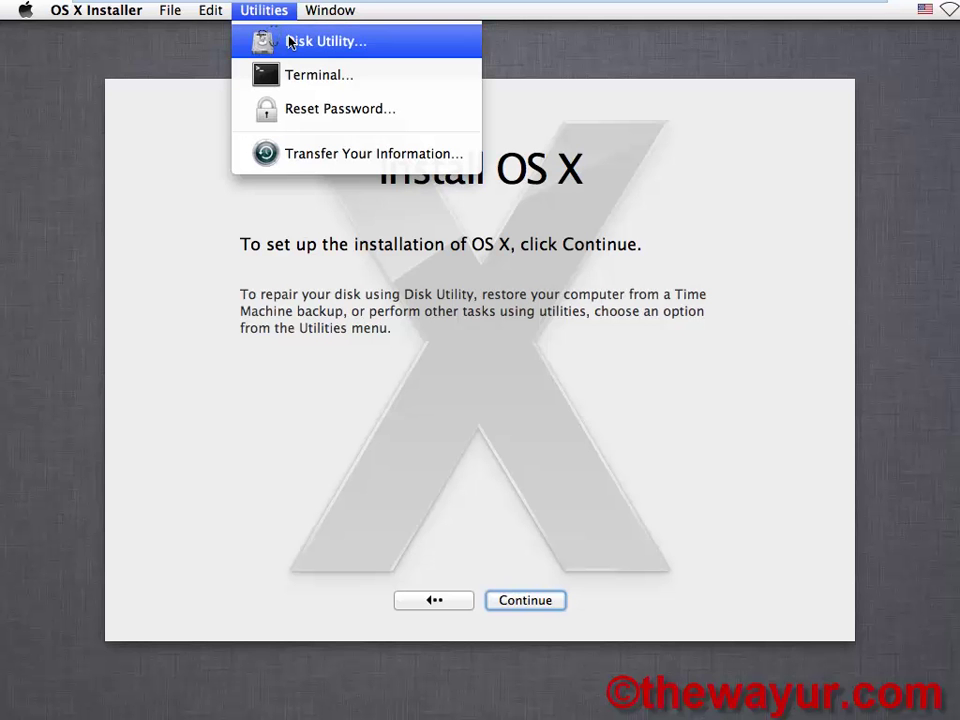
{"action": "left_click", "coordinate": [290, 41]}
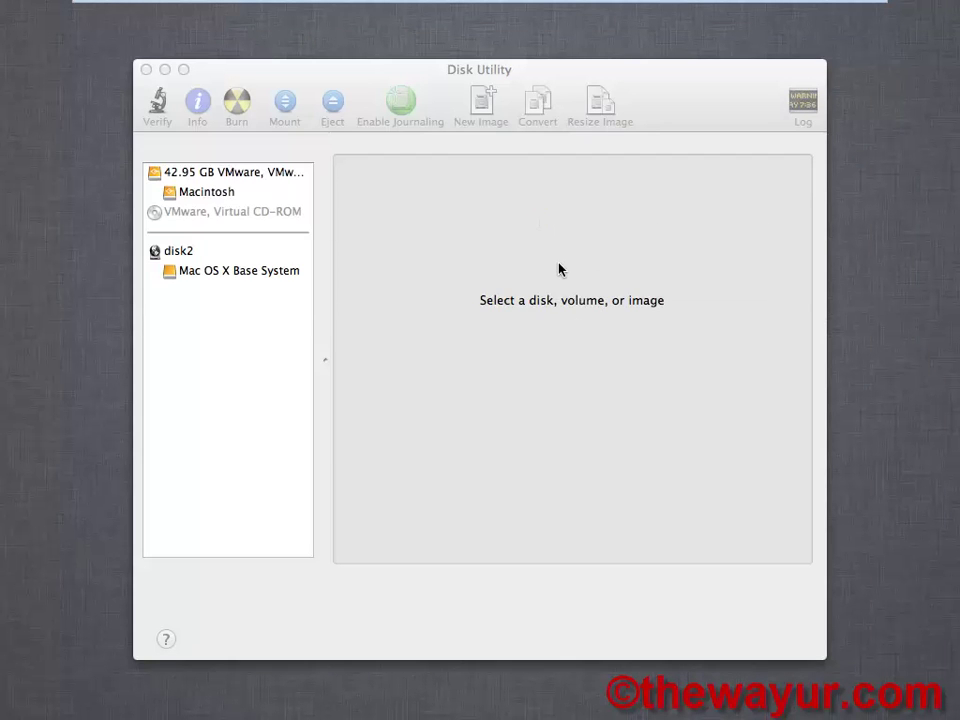
{"action": "left_click", "coordinate": [210, 195]}
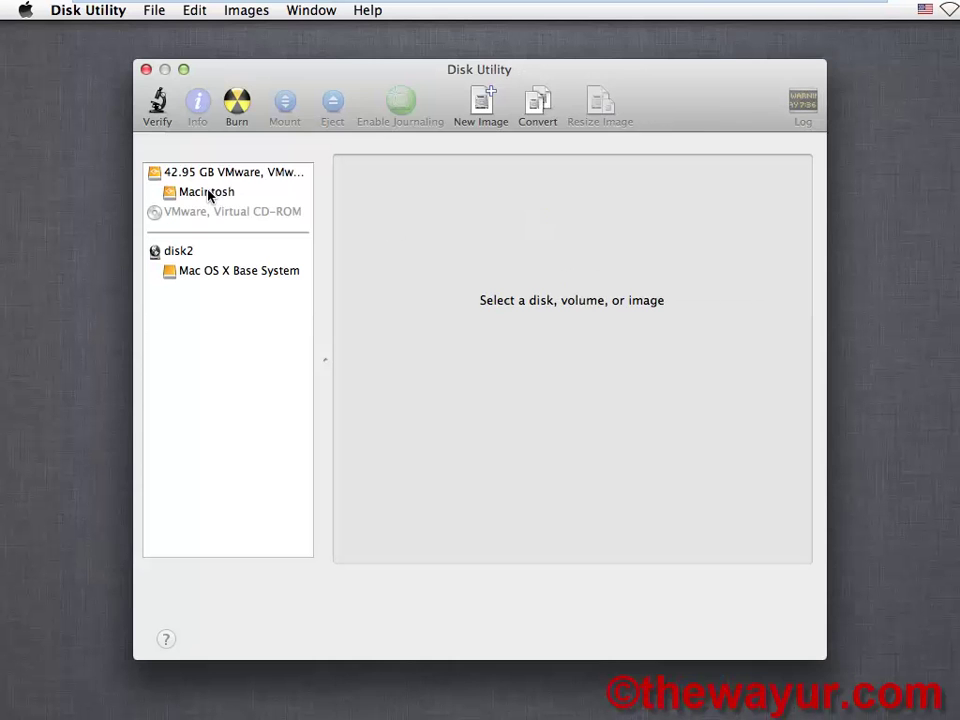
{"action": "left_click", "coordinate": [207, 192]}
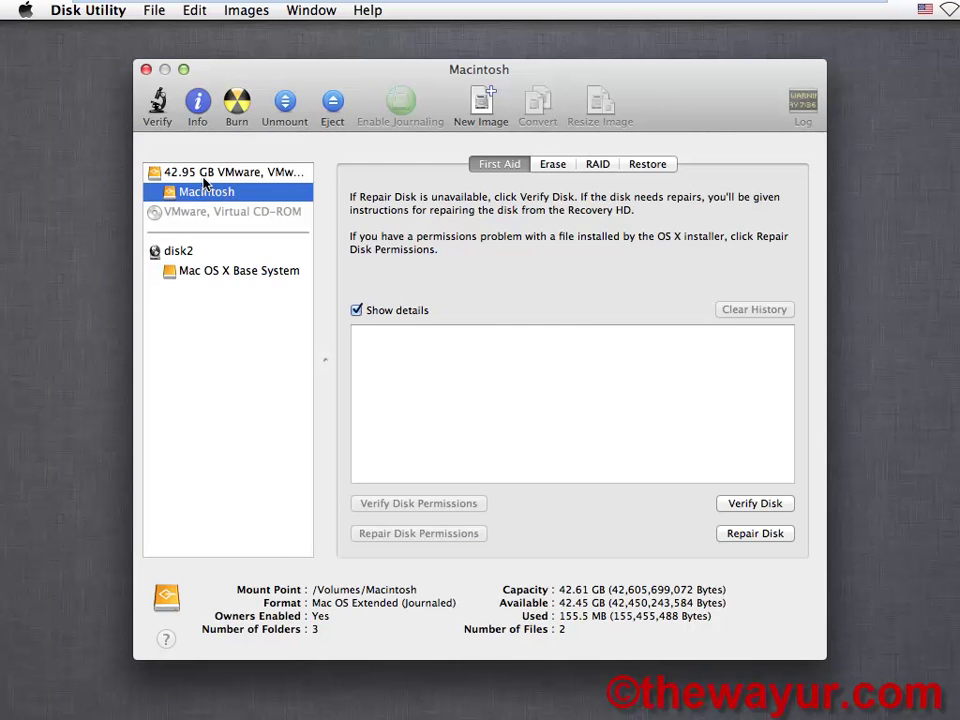
{"action": "left_click", "coordinate": [205, 178]}
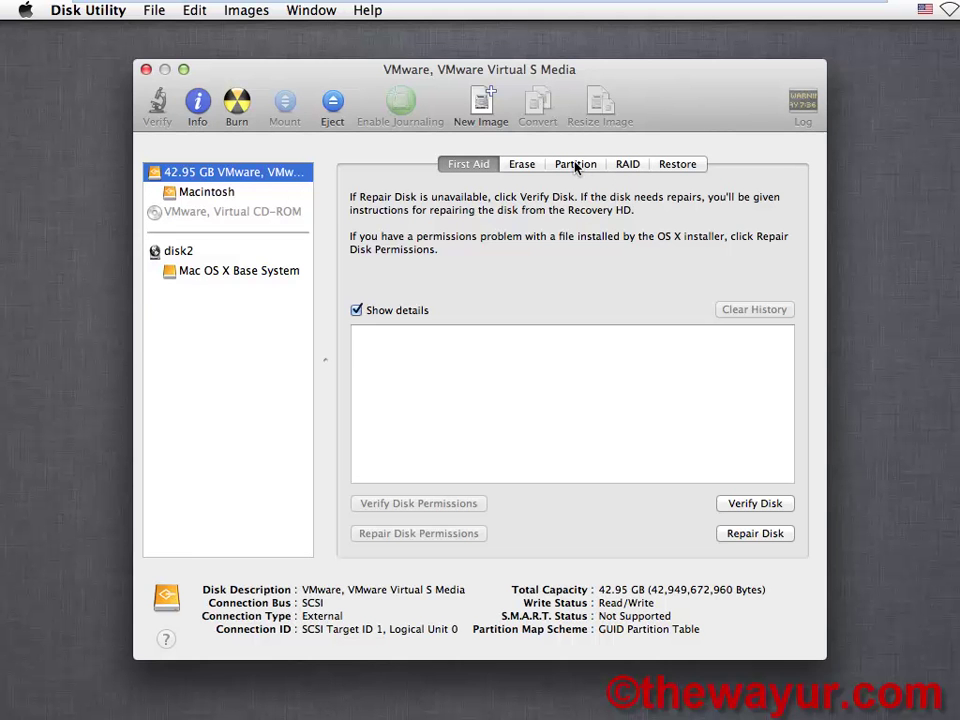
Erase the 42.95 GB VMware disk as Mac OS Extended (Journaled) with the name thewayur, and close Disk Utility
{"action": "left_click", "coordinate": [510, 166]}
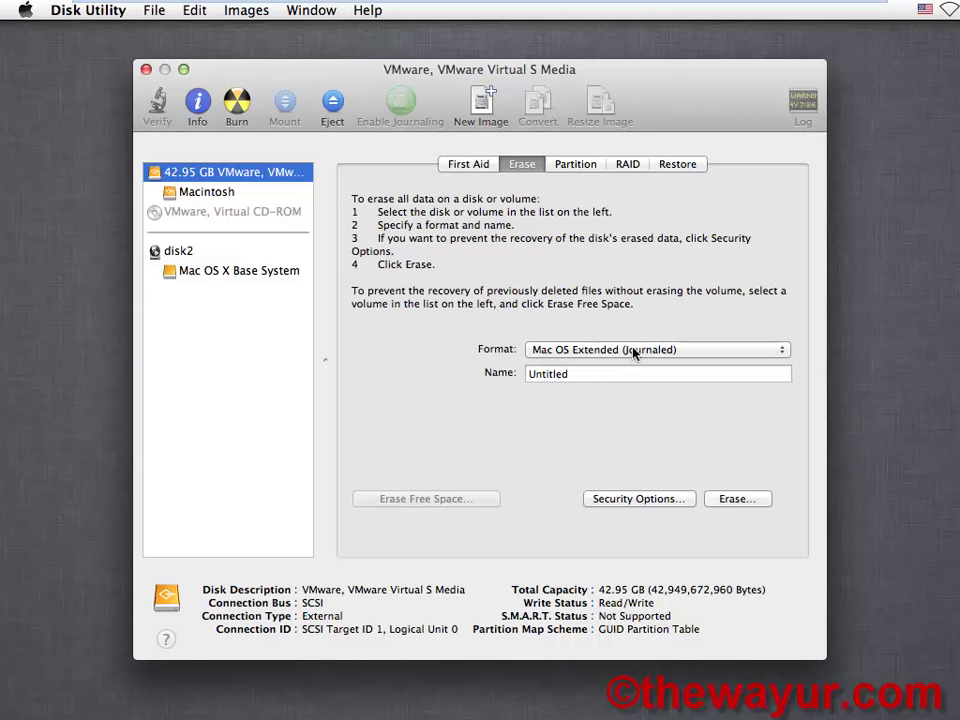
{"action": "left_click", "coordinate": [681, 350]}
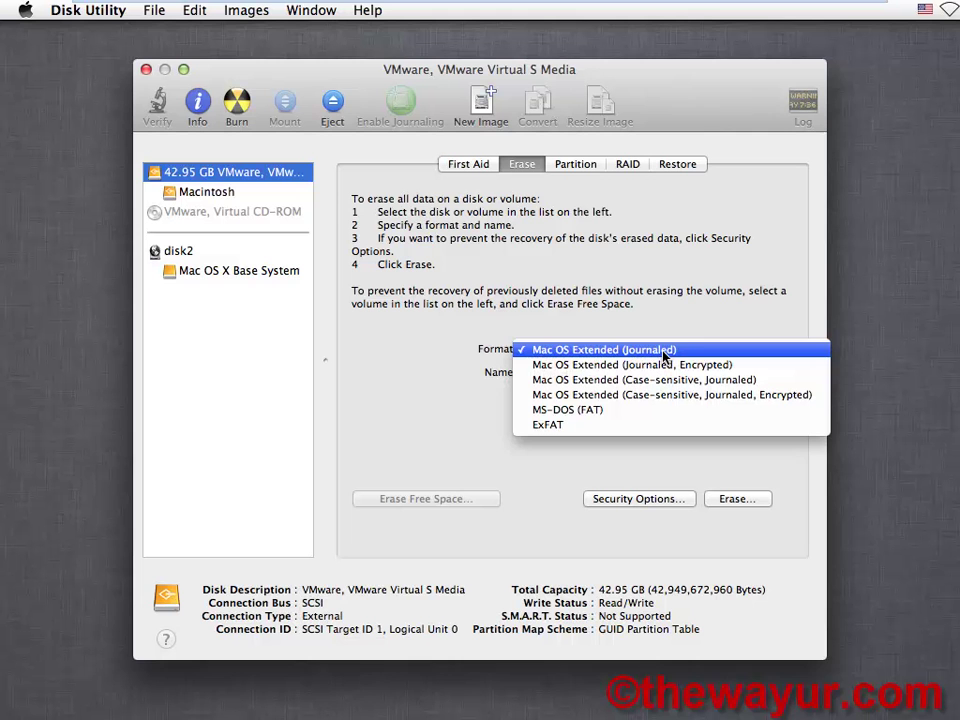
{"action": "left_click", "coordinate": [712, 350]}
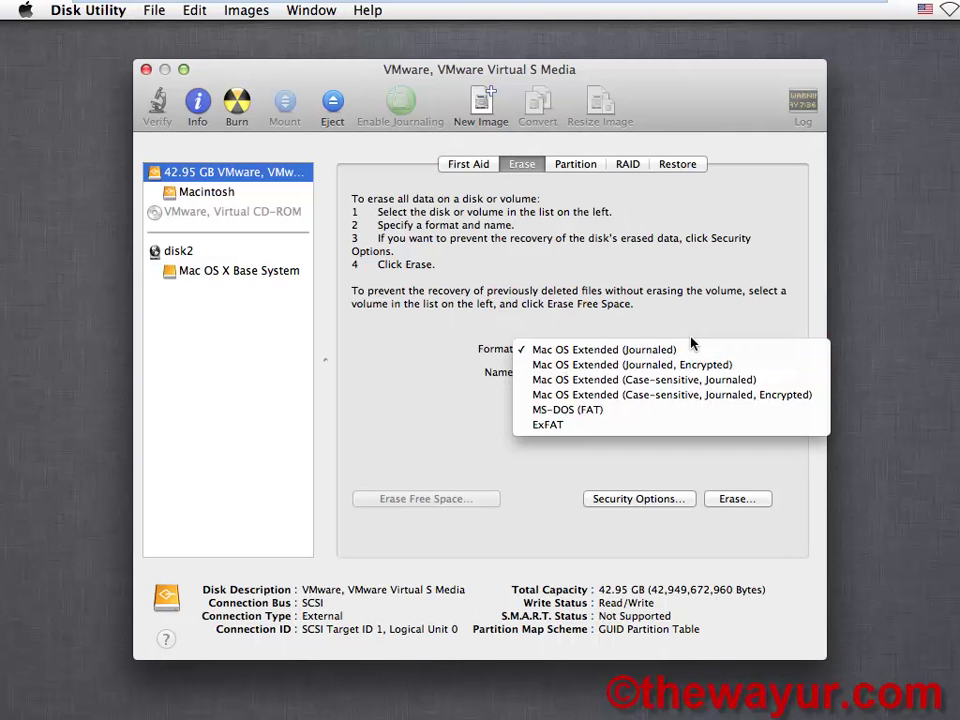
{"action": "left_click", "coordinate": [574, 378]}
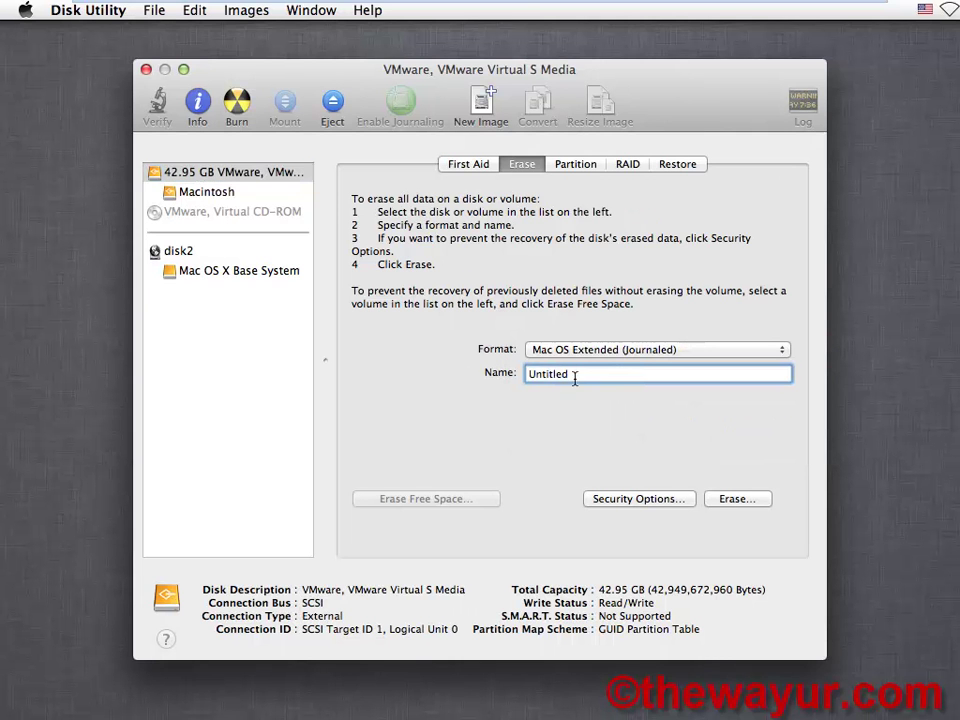
{"action": "double_click", "coordinate": [574, 378]}
{"action": "type", "text": "thewayur"}
{"action": "left_click", "coordinate": [730, 498]}
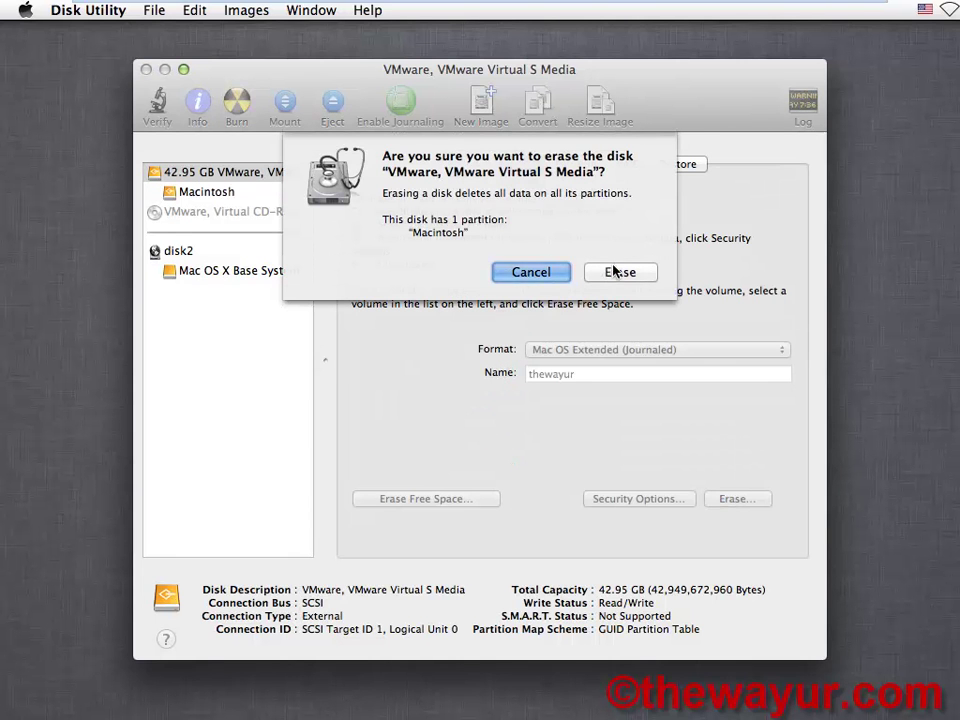
{"action": "left_click", "coordinate": [616, 272]}
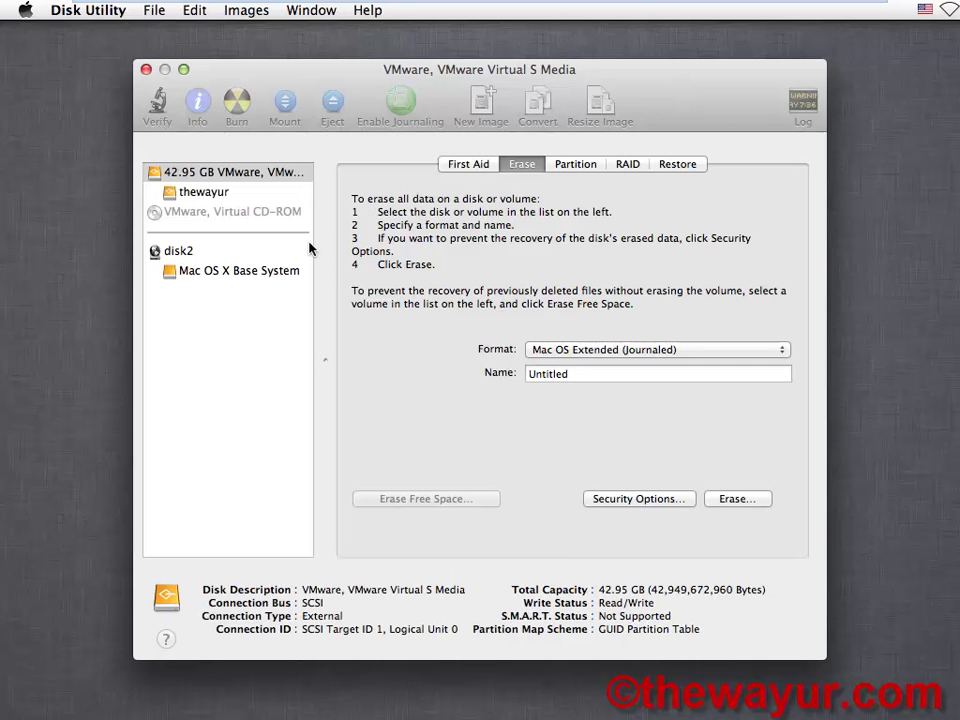
{"action": "left_click", "coordinate": [146, 69]}
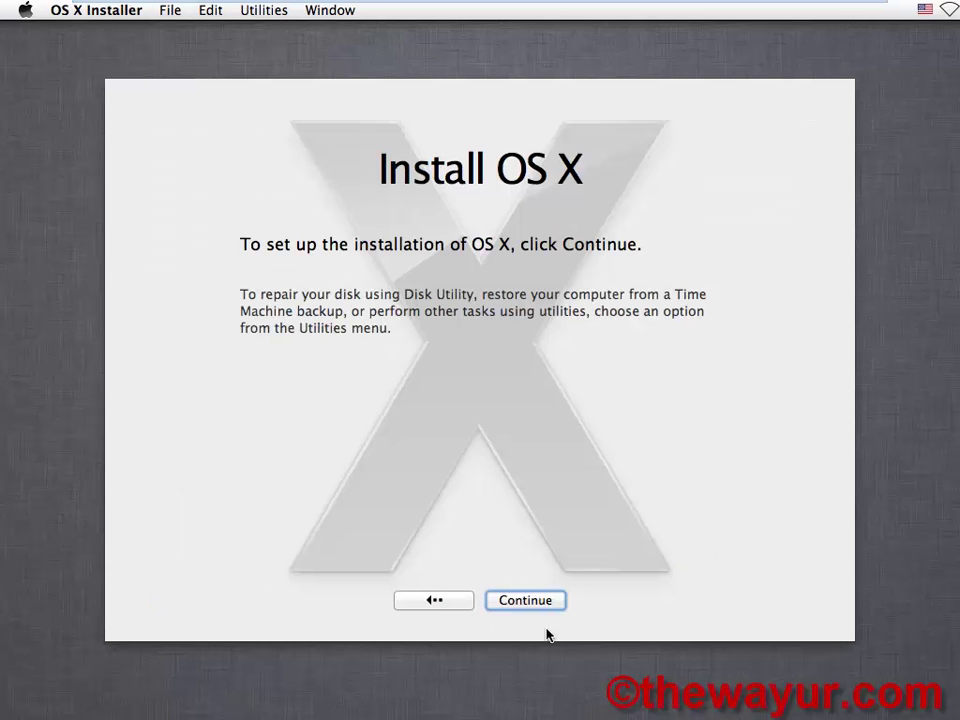
Agree to the software license and start installing Niresh's 10.8.2 on the thewayur disk
{"action": "left_click", "coordinate": [521, 607]}
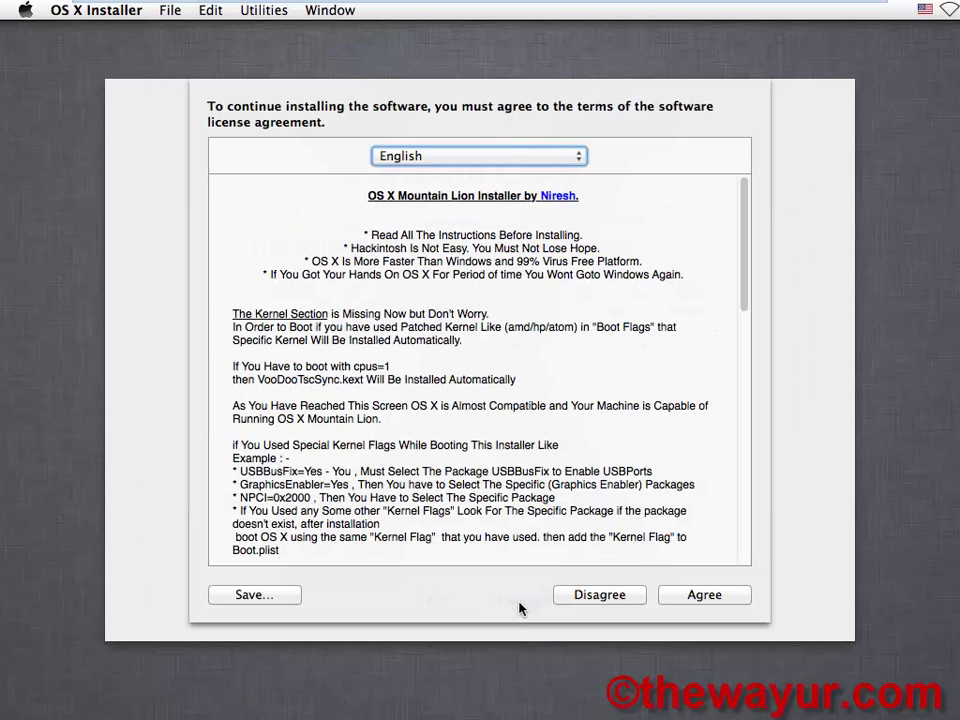
{"action": "left_click", "coordinate": [714, 595]}
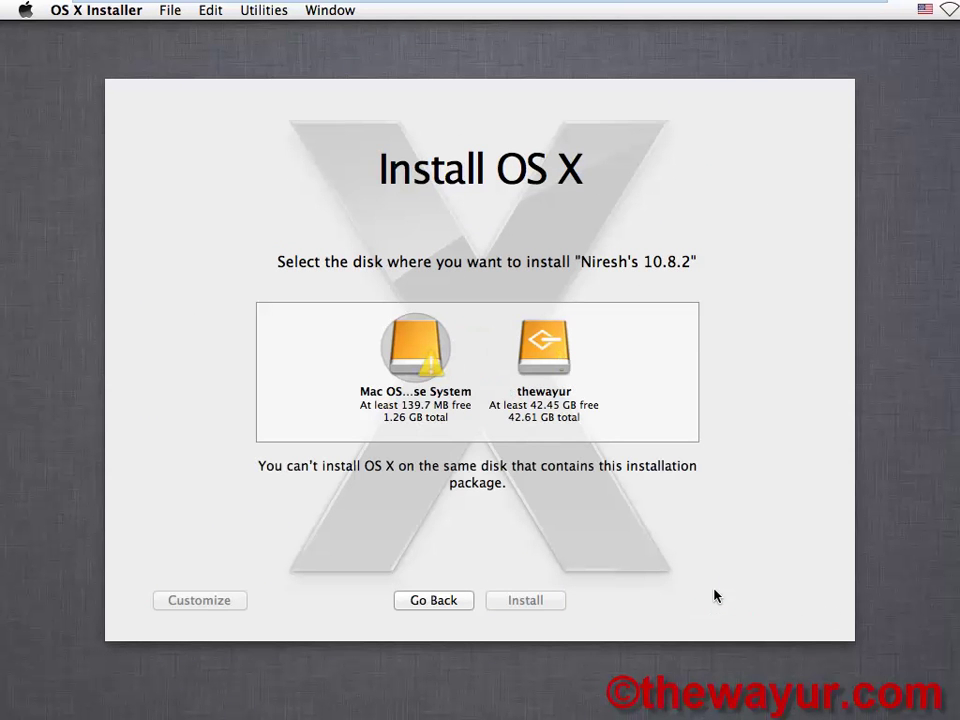
{"action": "left_click", "coordinate": [548, 412]}
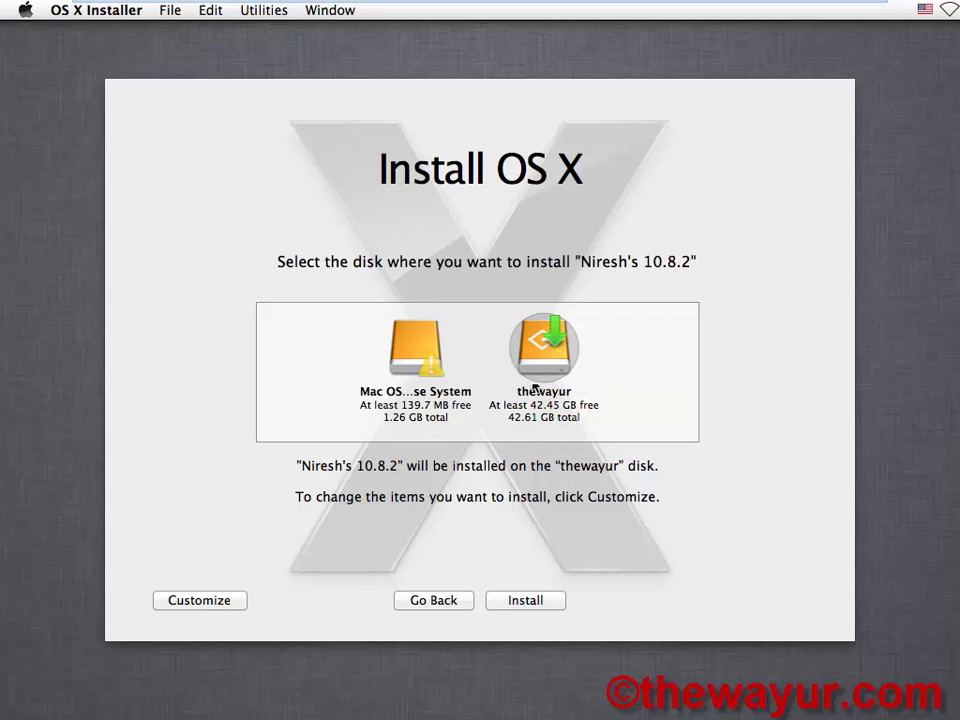
{"action": "left_click", "coordinate": [508, 605]}
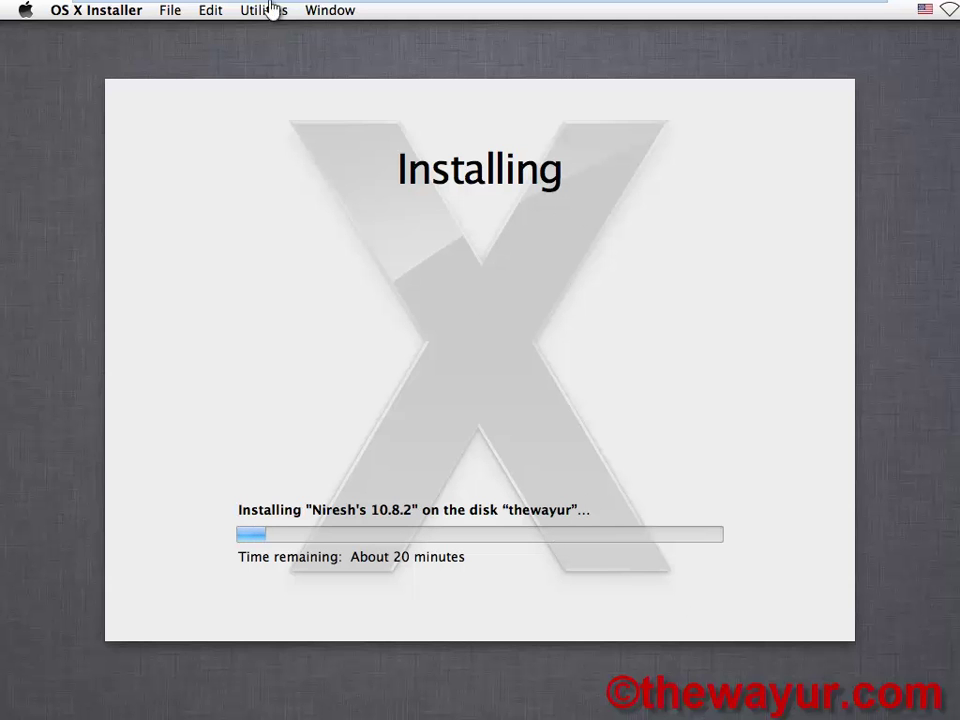
Leave full screen mode and minimize the VMware Workstation window while the installation runs
{"action": "mouse_move", "coordinate": [272, 8]}
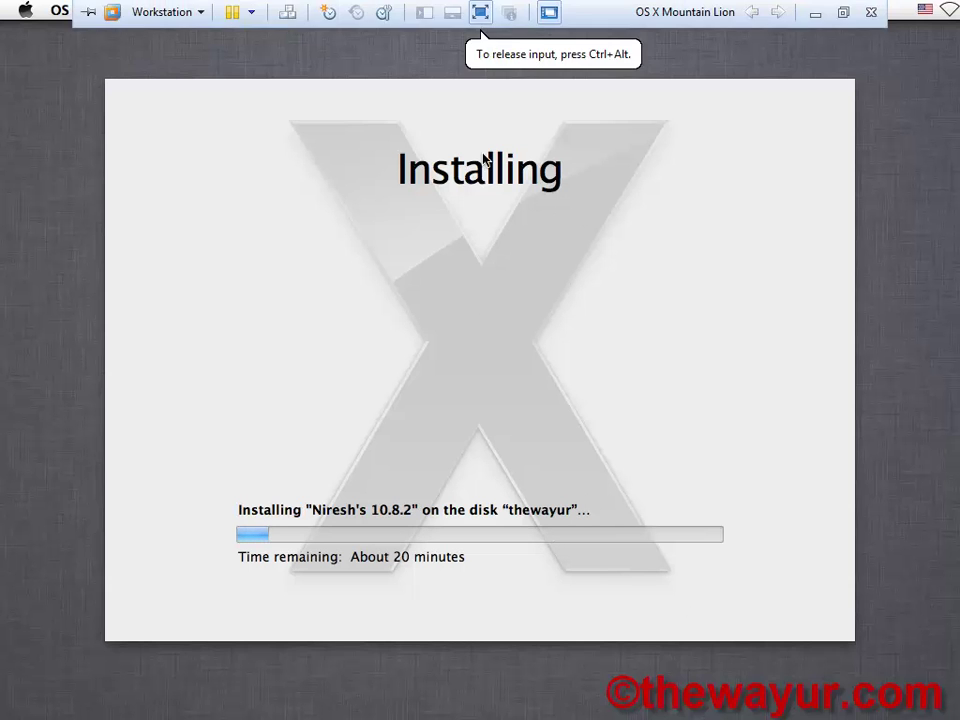
{"action": "left_click", "coordinate": [482, 14]}
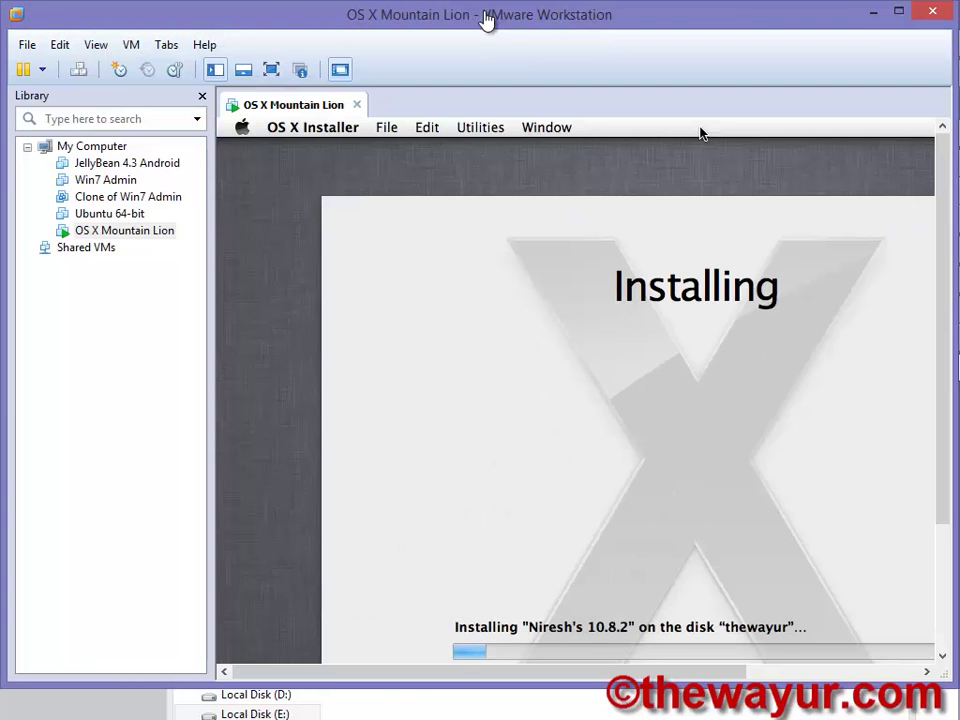
{"action": "left_click", "coordinate": [872, 13]}
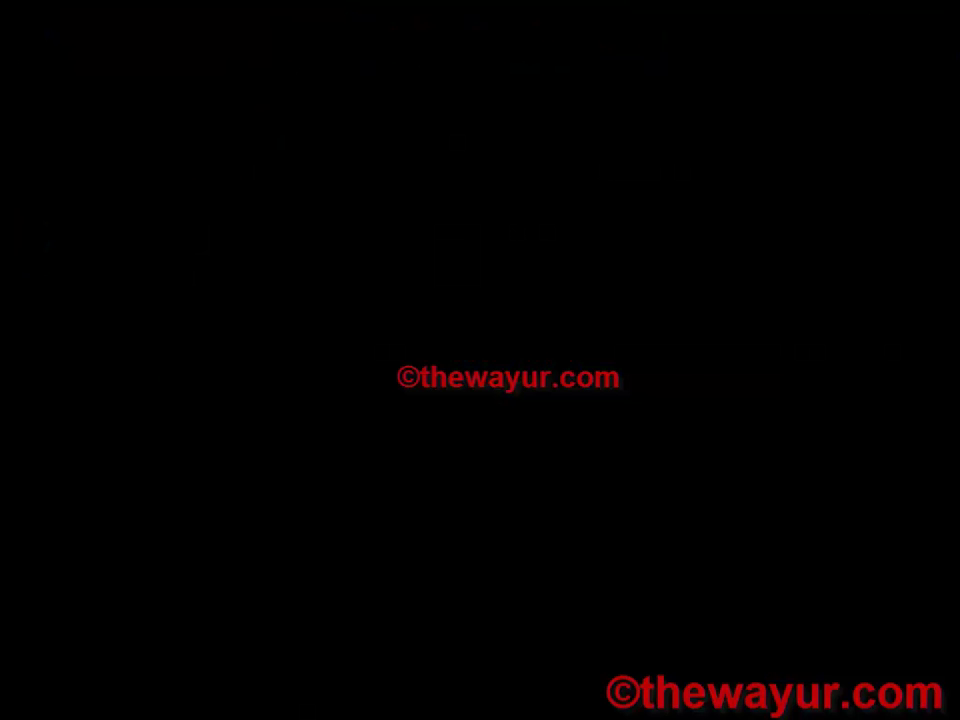